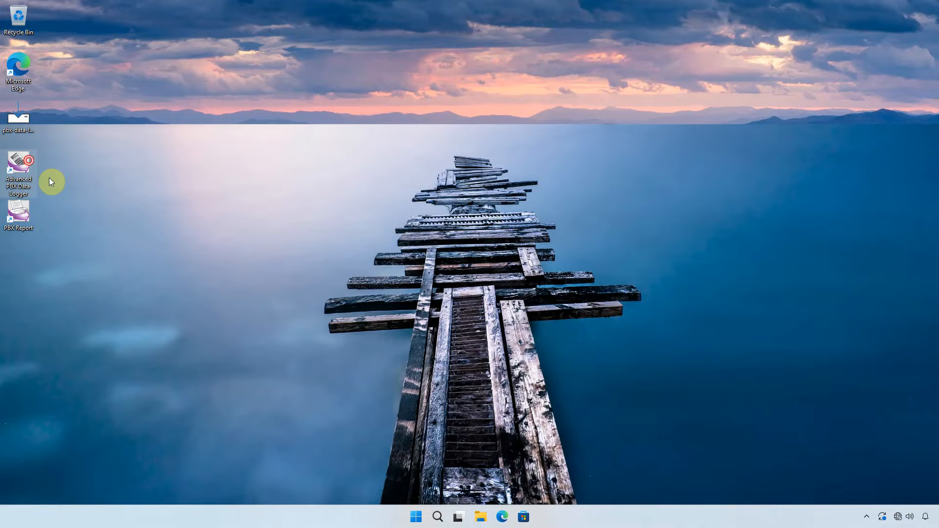
Launch Advanced PBX Data Logger and look over the raw incoming call records in its main window.
{"action": "double_click", "coordinate": [29, 160]}
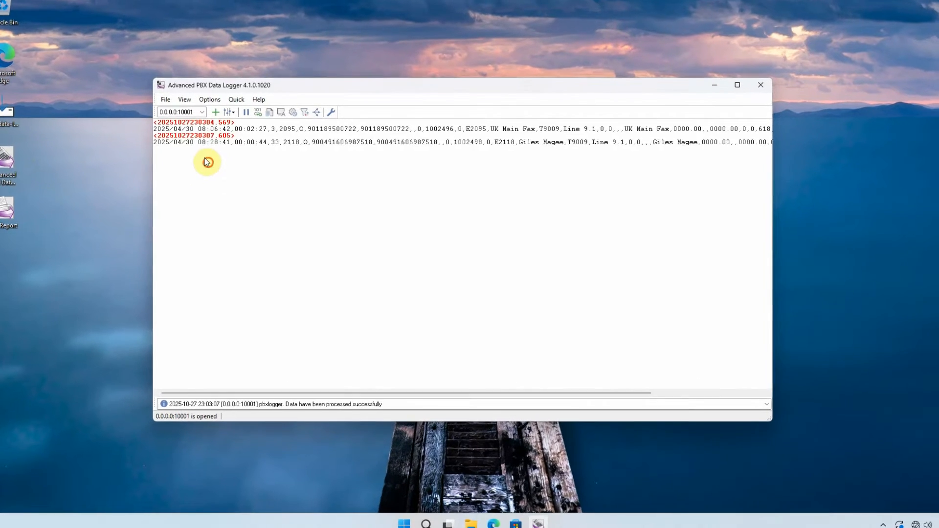
{"action": "left_click_drag", "start_coordinate": [208, 162], "coordinate": [147, 124]}
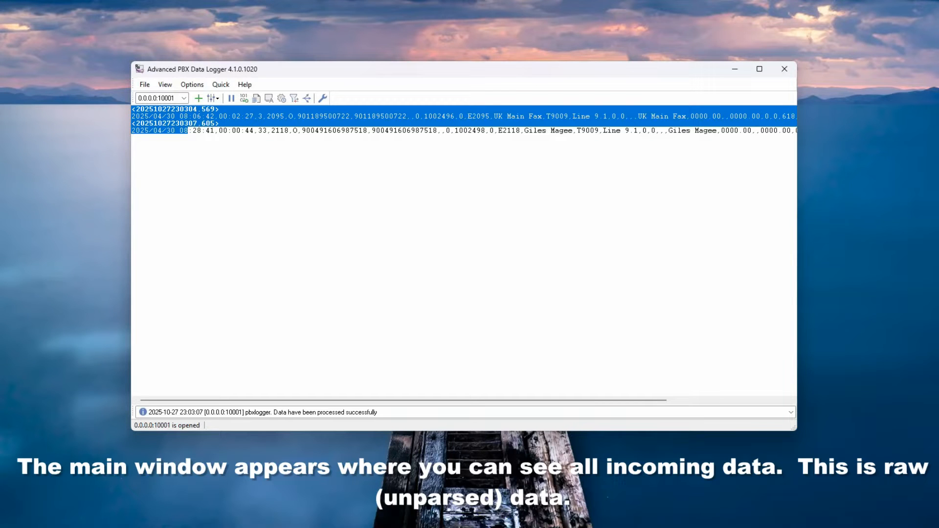
{"action": "left_click", "coordinate": [224, 179]}
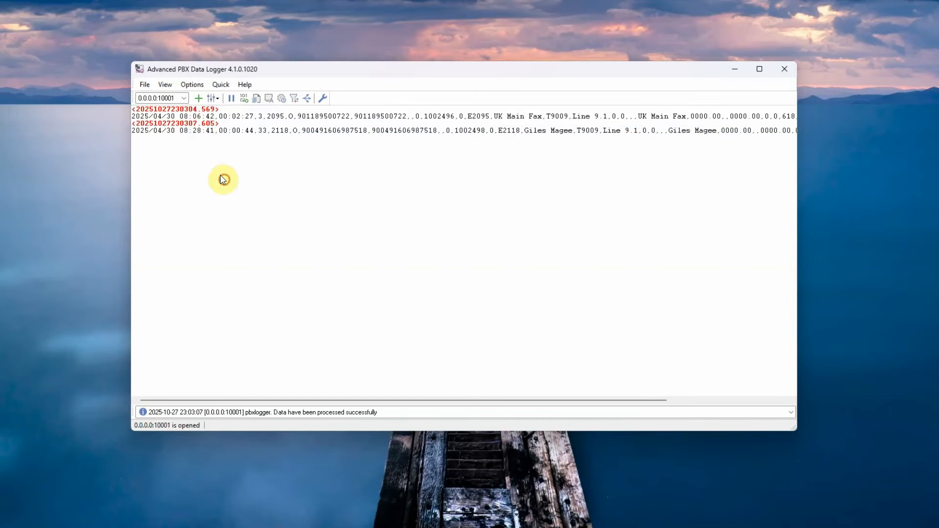
Review the program's status message history and the list of available data sources.
{"action": "left_click", "coordinate": [231, 416]}
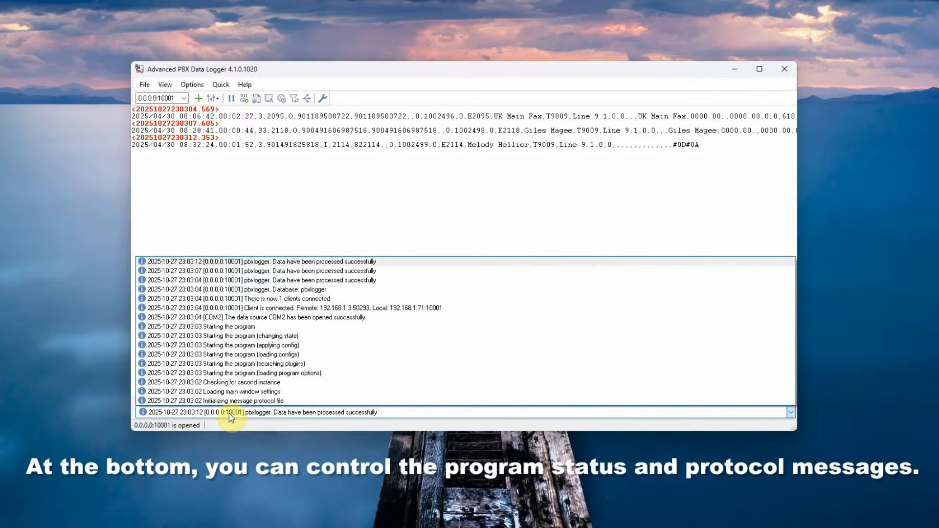
{"action": "left_click", "coordinate": [232, 416]}
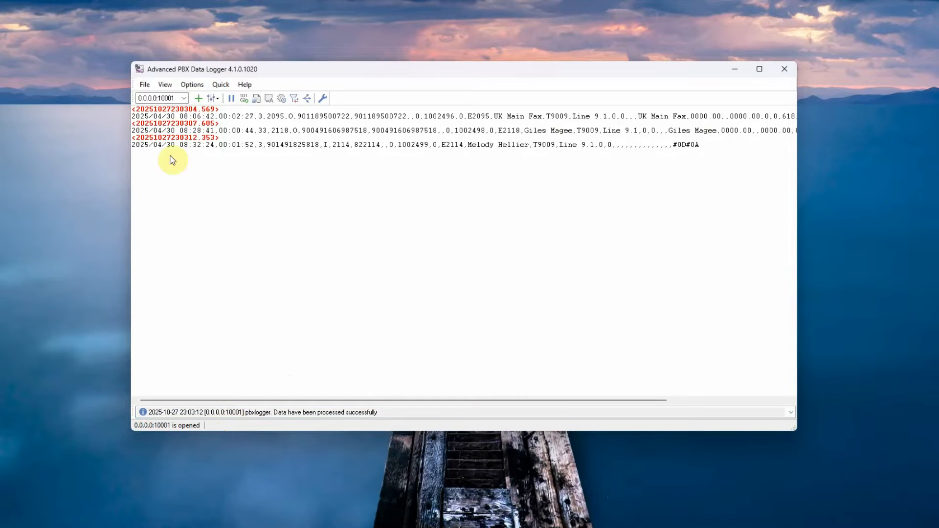
{"action": "left_click", "coordinate": [183, 98]}
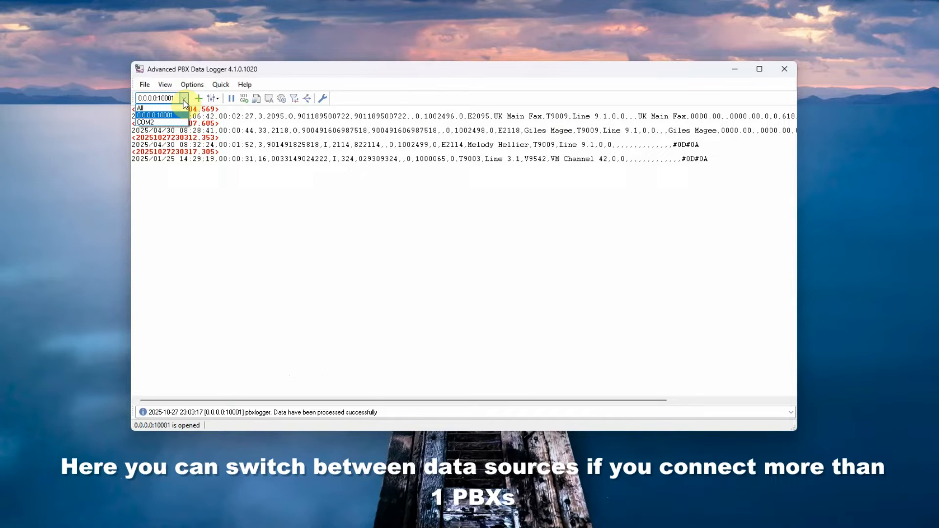
{"action": "left_click", "coordinate": [185, 100]}
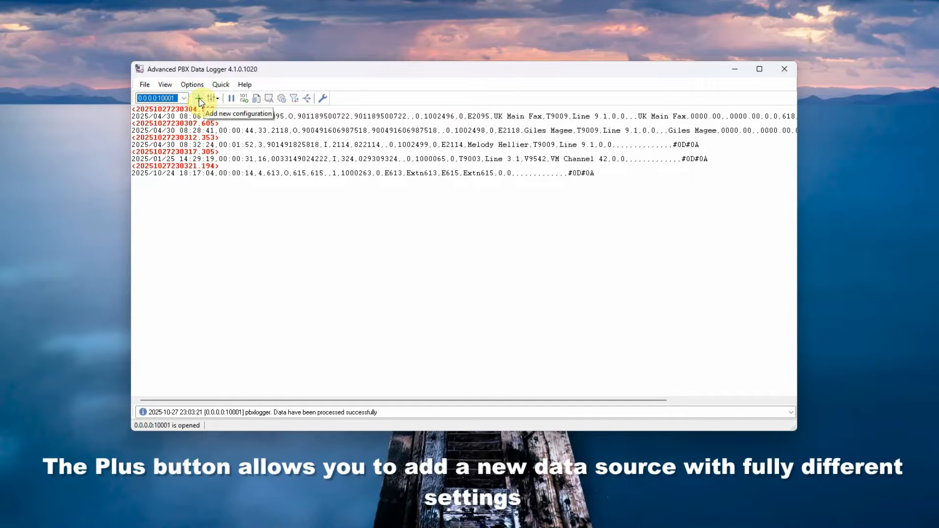
Examine the interface types offered for a new data source configuration, and cancel without adding one.
{"action": "left_click", "coordinate": [199, 99]}
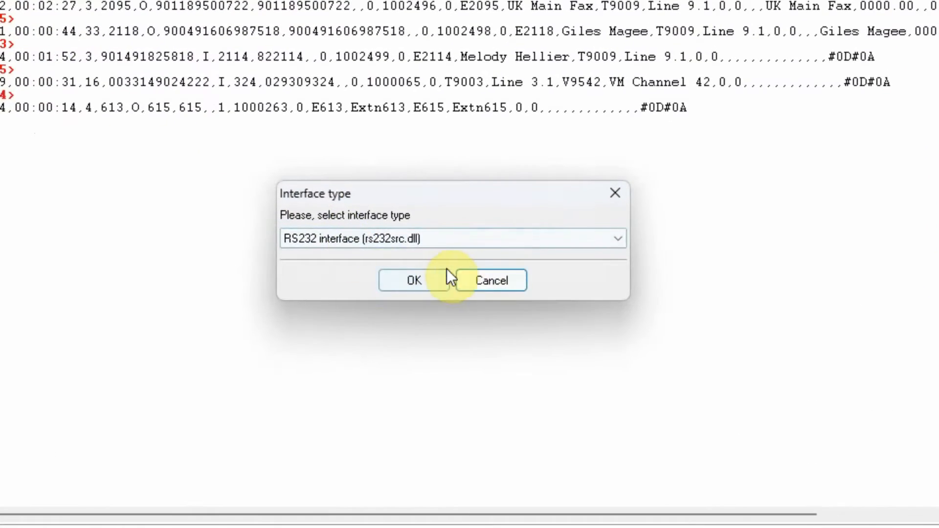
{"action": "left_click", "coordinate": [467, 250]}
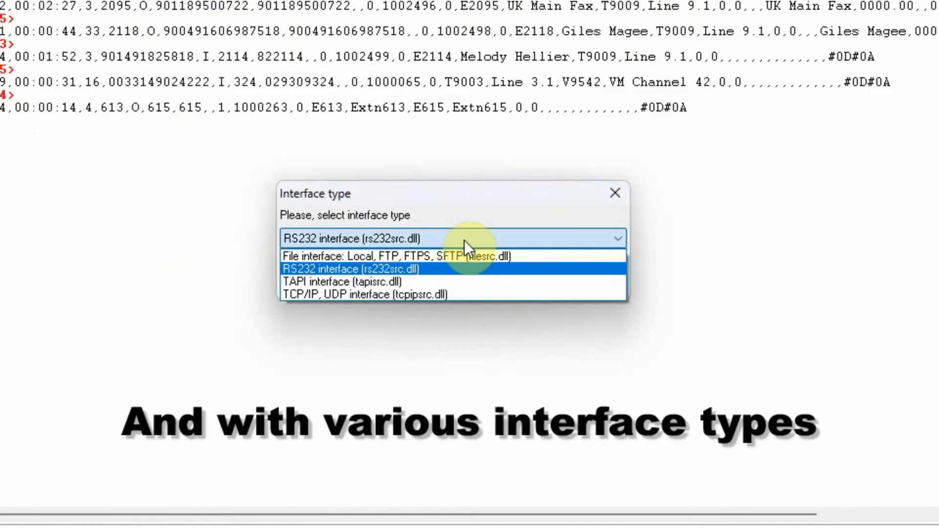
{"action": "left_click", "coordinate": [465, 240]}
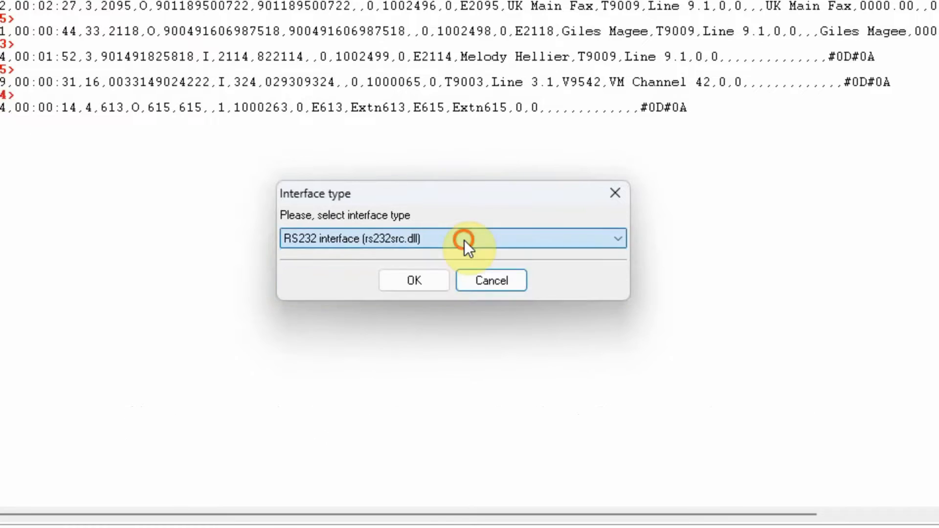
{"action": "left_click", "coordinate": [489, 283]}
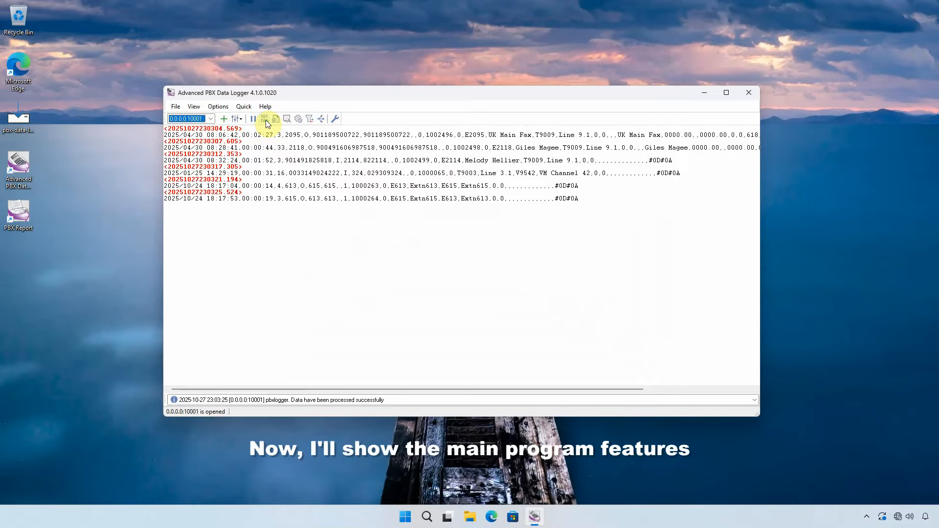
Add a local TCP/IP server host with address 0.0.0.0 and port 10002 in the data source's IP settings.
{"action": "left_click", "coordinate": [265, 118]}
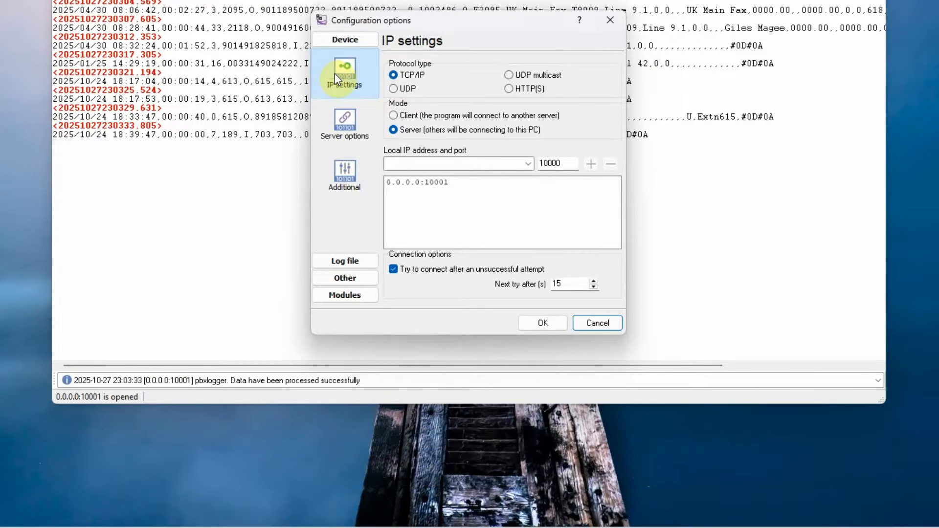
{"action": "left_click", "coordinate": [527, 165]}
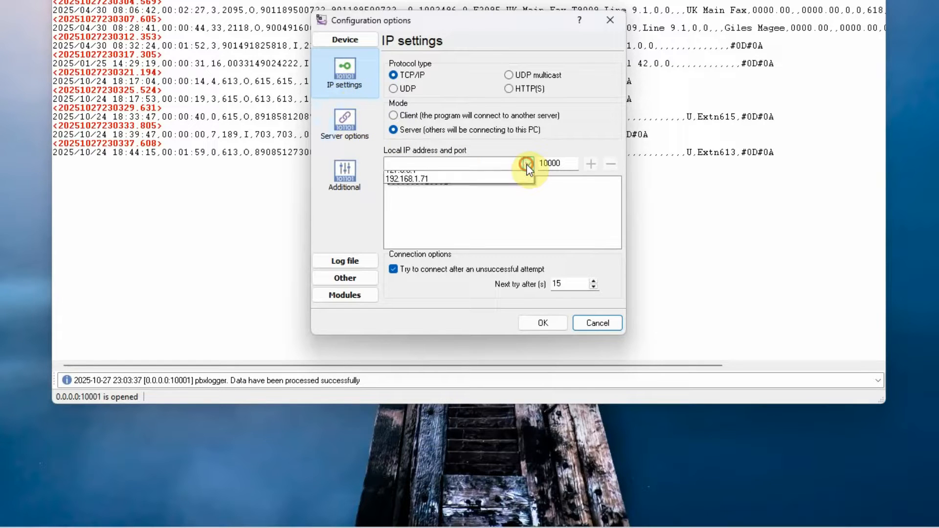
{"action": "left_click", "coordinate": [528, 165]}
{"action": "left_click", "coordinate": [562, 164]}
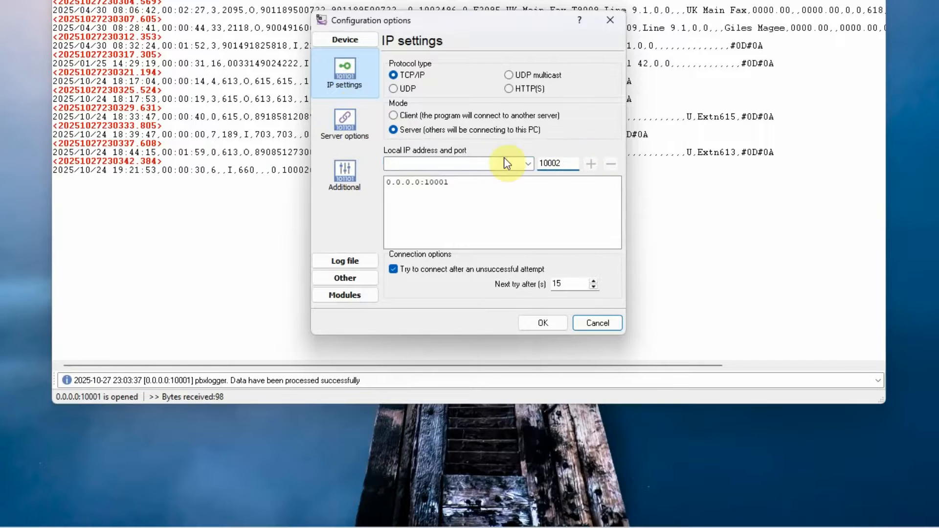
{"action": "left_click", "coordinate": [527, 165]}
{"action": "left_click", "coordinate": [482, 180]}
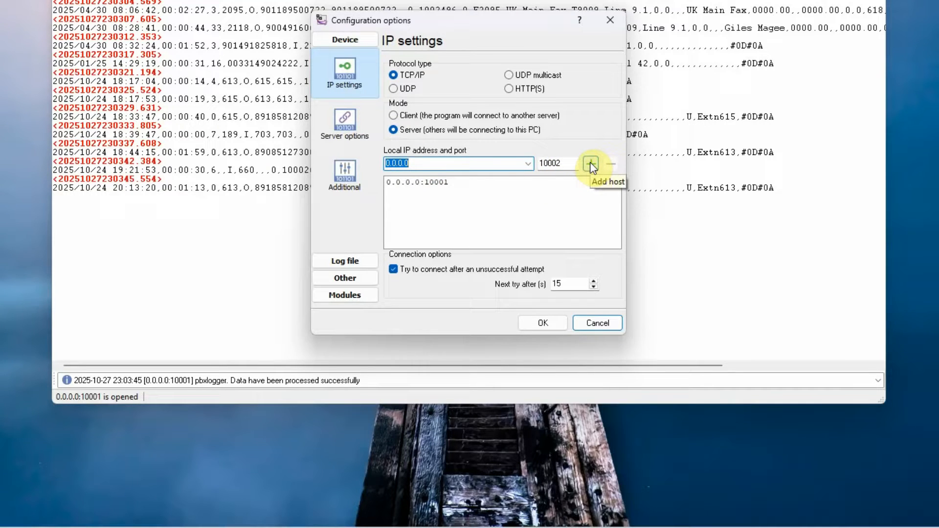
{"action": "left_click", "coordinate": [591, 165]}
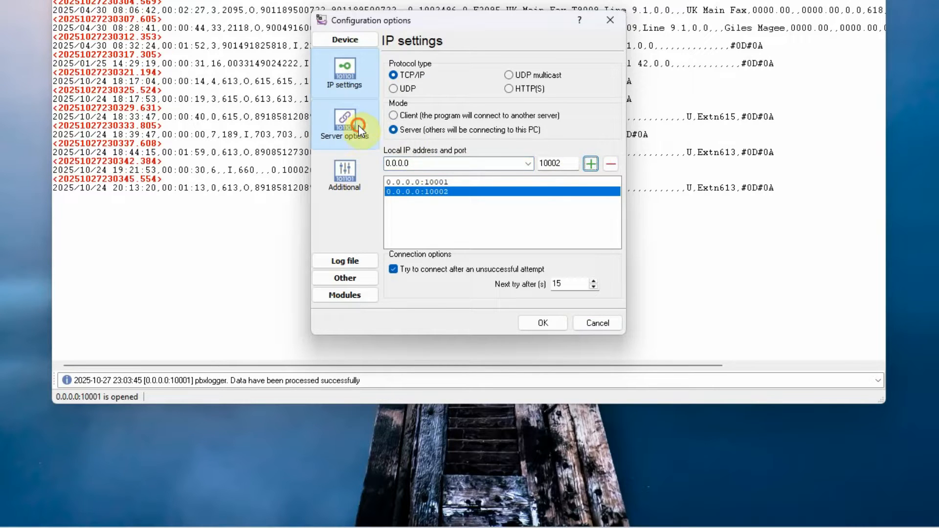
Review the device's server options and additional connection options.
{"action": "left_click", "coordinate": [360, 130]}
{"action": "left_click", "coordinate": [350, 166]}
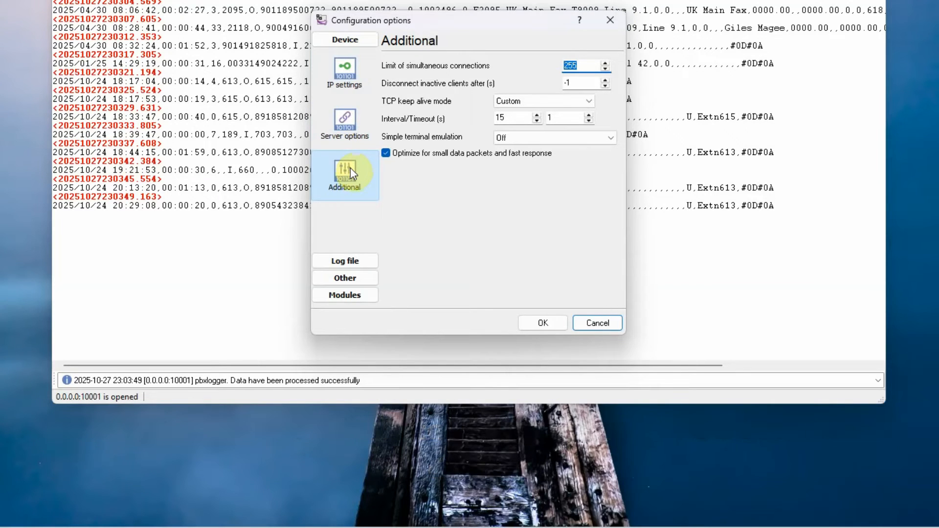
Review the choices for when data is written to the log and set log rotation to create a new file Daily.
{"action": "left_click", "coordinate": [347, 259]}
{"action": "left_click", "coordinate": [345, 98]}
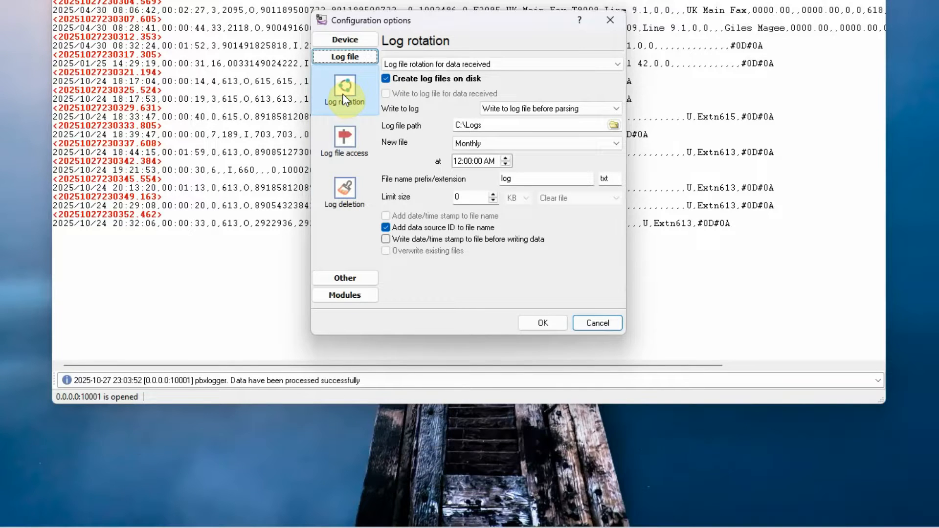
{"action": "left_click", "coordinate": [555, 108]}
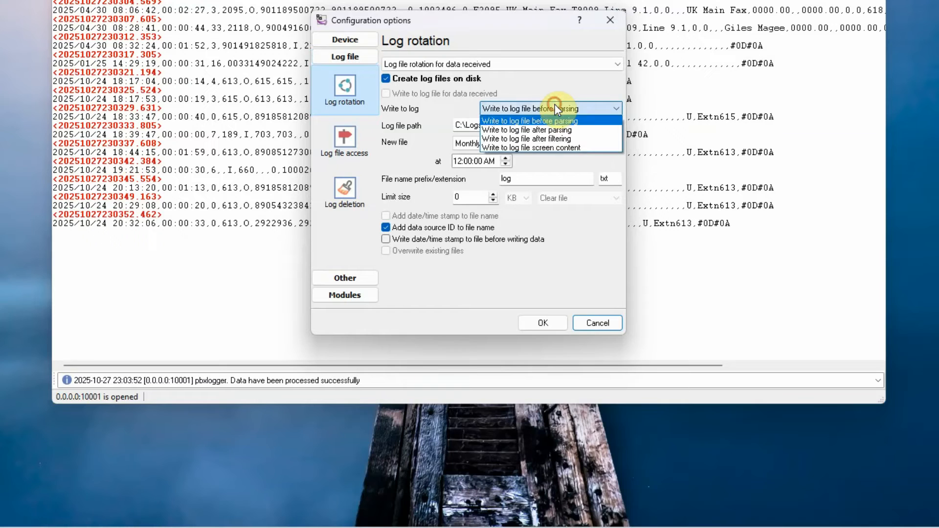
{"action": "left_click", "coordinate": [555, 108]}
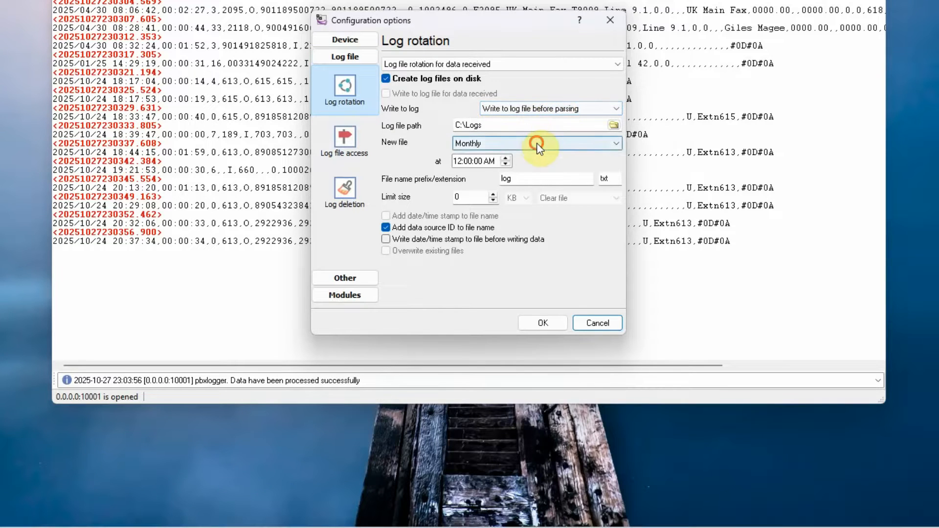
{"action": "left_click", "coordinate": [539, 144]}
{"action": "left_click", "coordinate": [483, 156]}
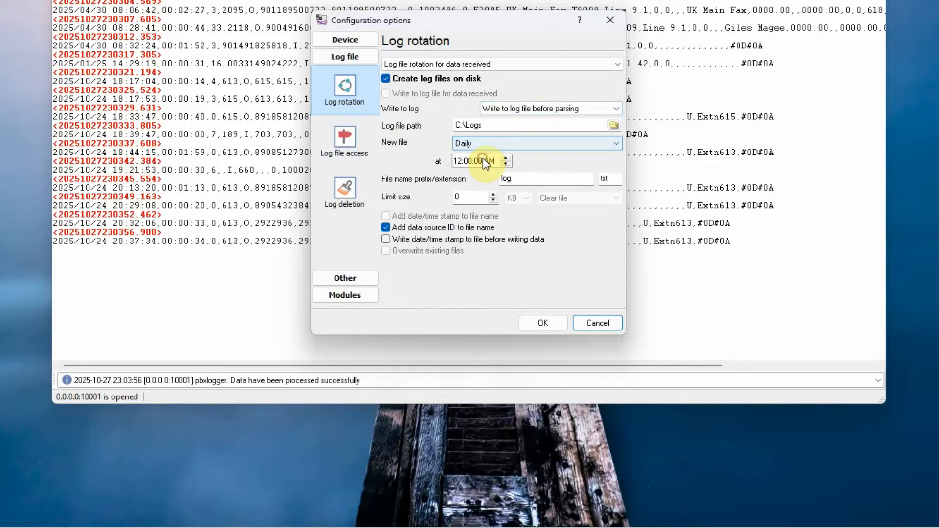
Review the log file access, log deletion, data view, date/time stamp, and name and security settings.
{"action": "left_click", "coordinate": [341, 148]}
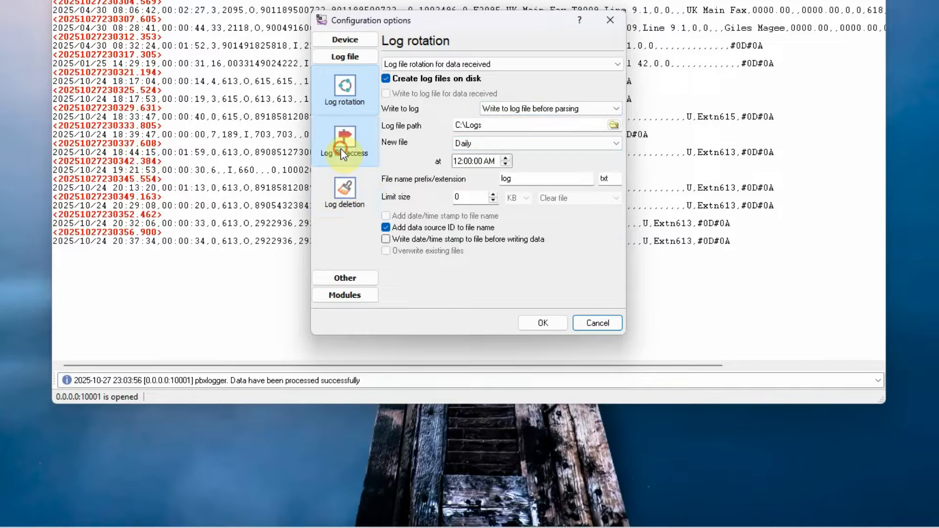
{"action": "left_click", "coordinate": [356, 189]}
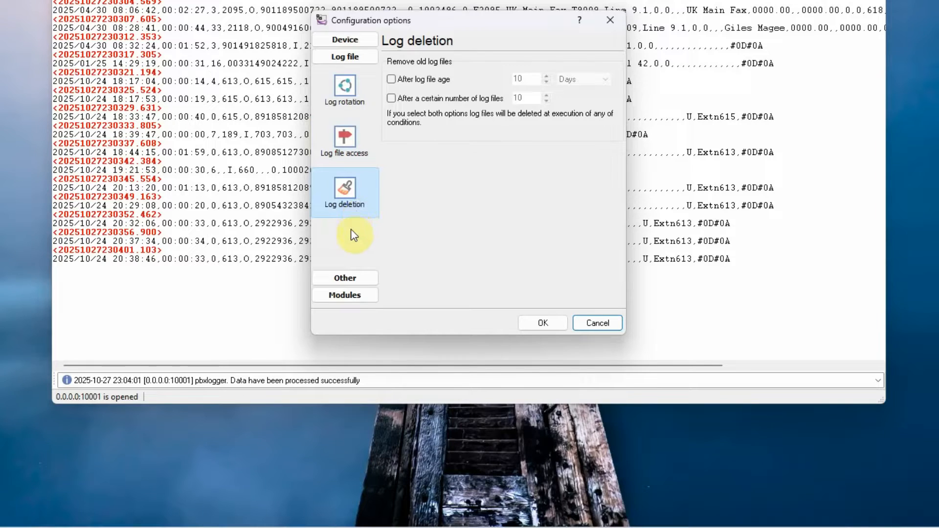
{"action": "left_click", "coordinate": [346, 278]}
{"action": "left_click", "coordinate": [352, 124]}
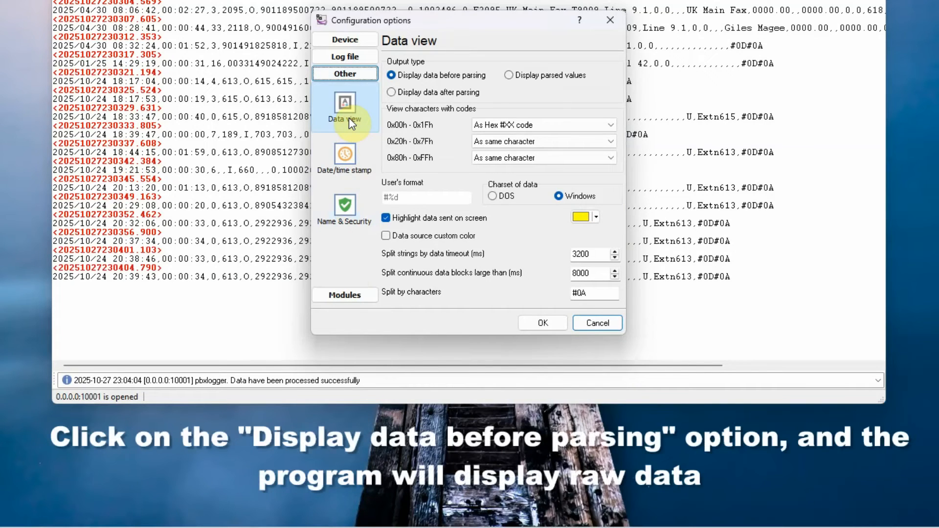
{"action": "left_click", "coordinate": [345, 152]}
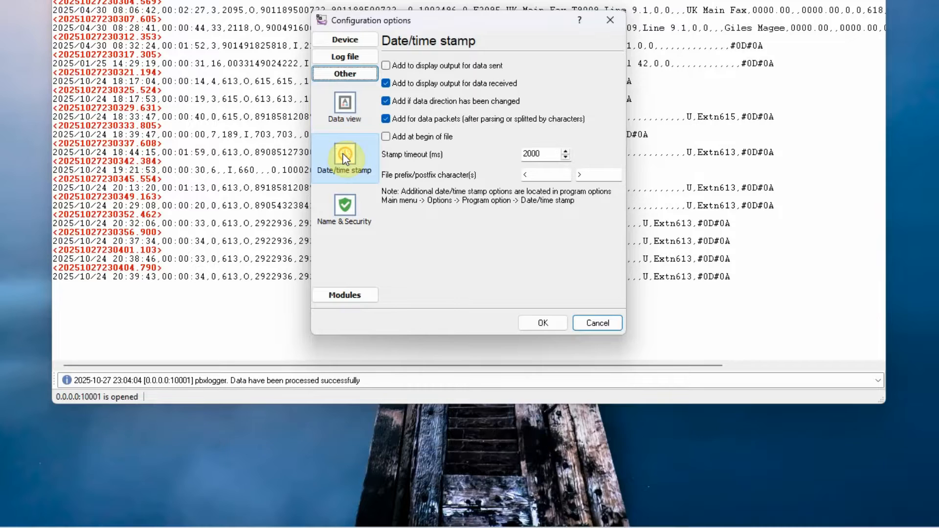
{"action": "left_click", "coordinate": [345, 207]}
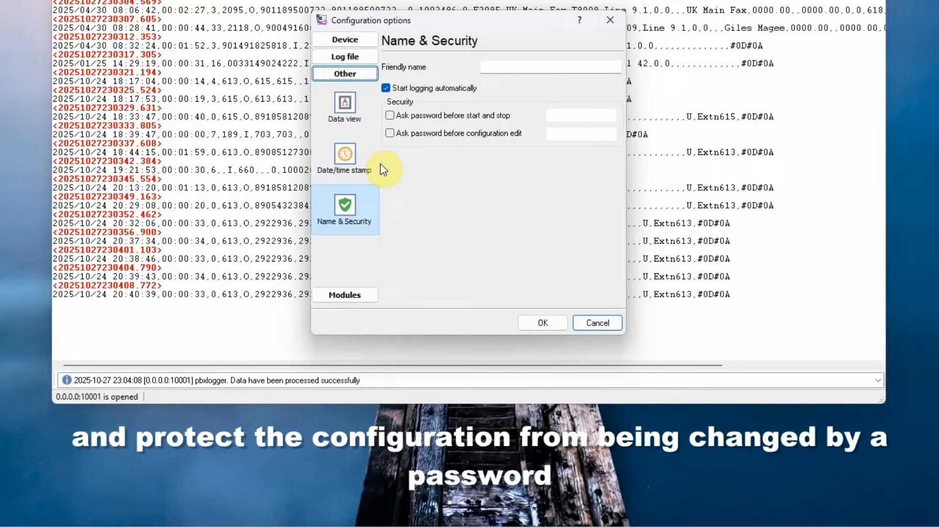
Browse the PBX models available as parser modules in the Query Parse Filter settings, keeping the current selection.
{"action": "left_click", "coordinate": [345, 297]}
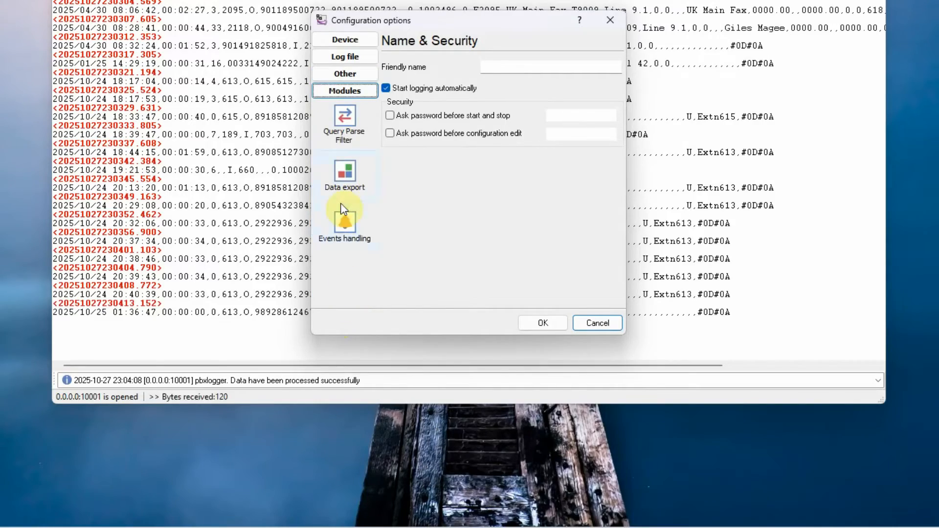
{"action": "left_click", "coordinate": [341, 128]}
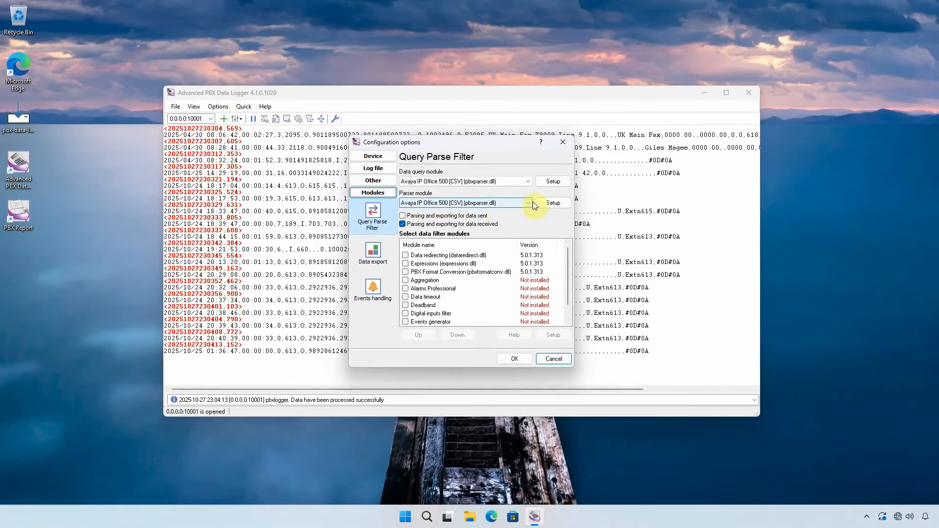
{"action": "left_click", "coordinate": [529, 203]}
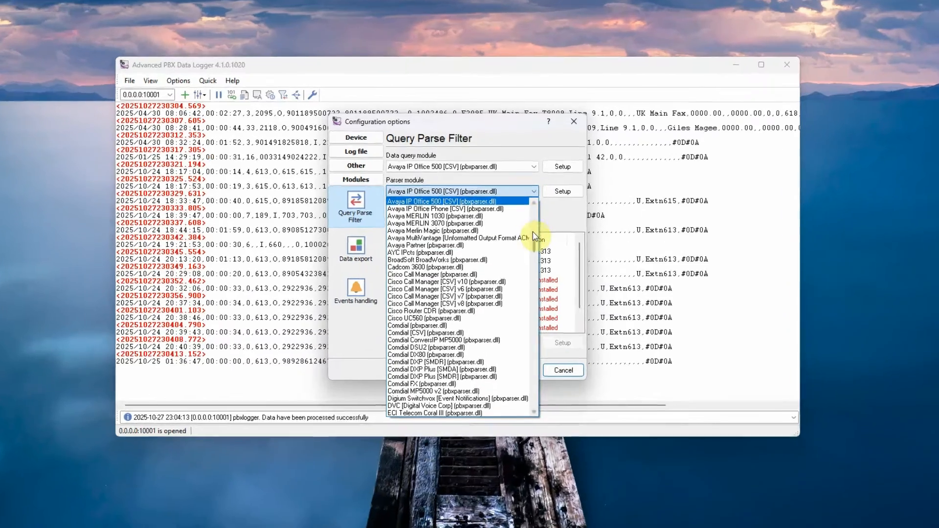
{"action": "left_click_drag", "start_coordinate": [528, 246], "coordinate": [537, 155]}
{"action": "left_click", "coordinate": [597, 164]}
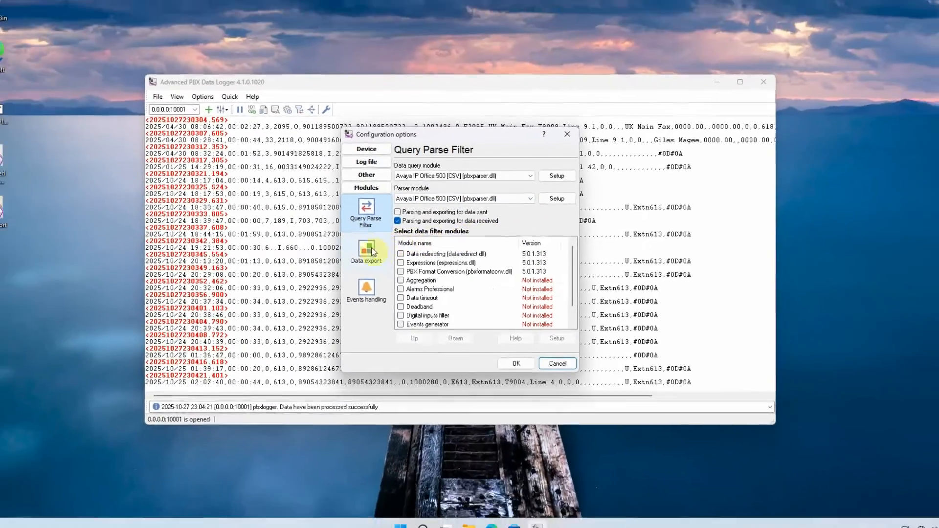
Browse the data export modules and open the ODBC database module's setup to examine its connection settings.
{"action": "left_click", "coordinate": [272, 224]}
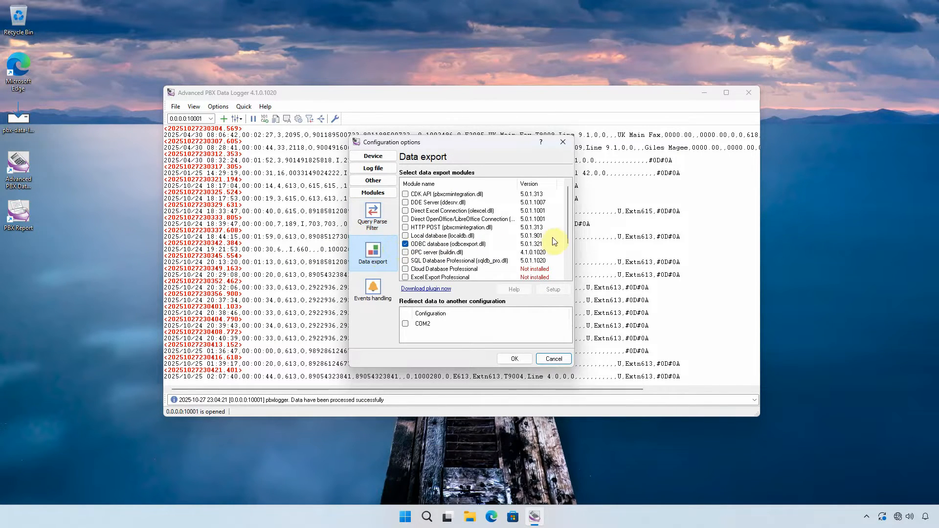
{"action": "mouse_move", "coordinate": [565, 230]}
{"action": "left_mouse_down"}
{"action": "mouse_move", "coordinate": [569, 265]}
{"action": "mouse_move", "coordinate": [563, 213]}
{"action": "left_mouse_up"}
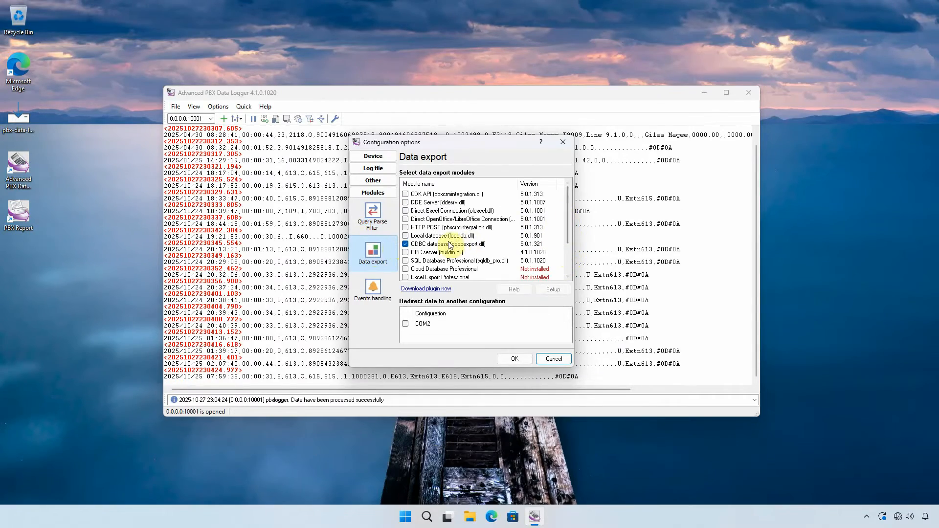
{"action": "left_click", "coordinate": [449, 244]}
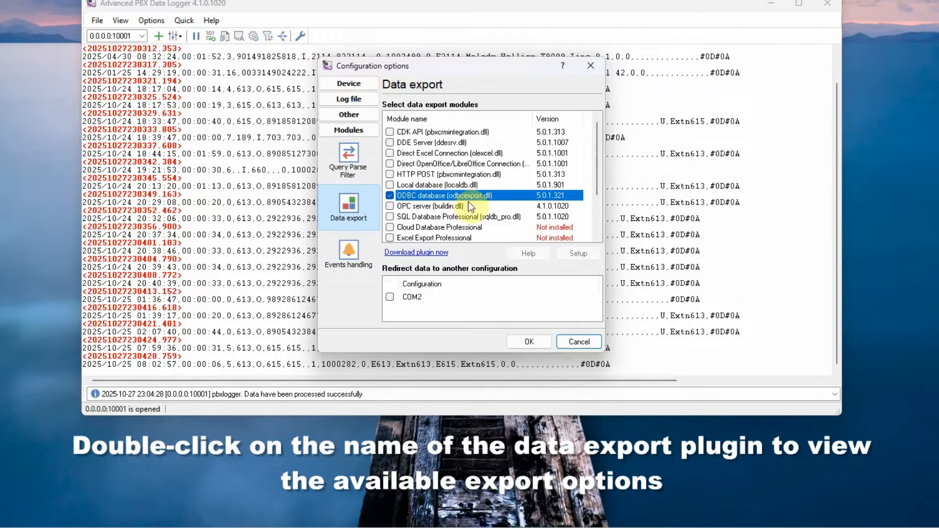
{"action": "left_click", "coordinate": [578, 252]}
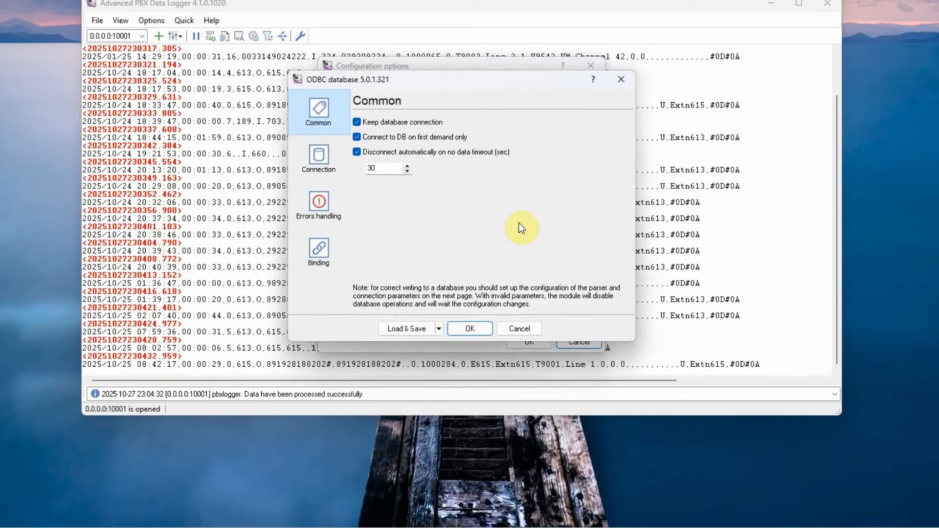
{"action": "left_click", "coordinate": [319, 156]}
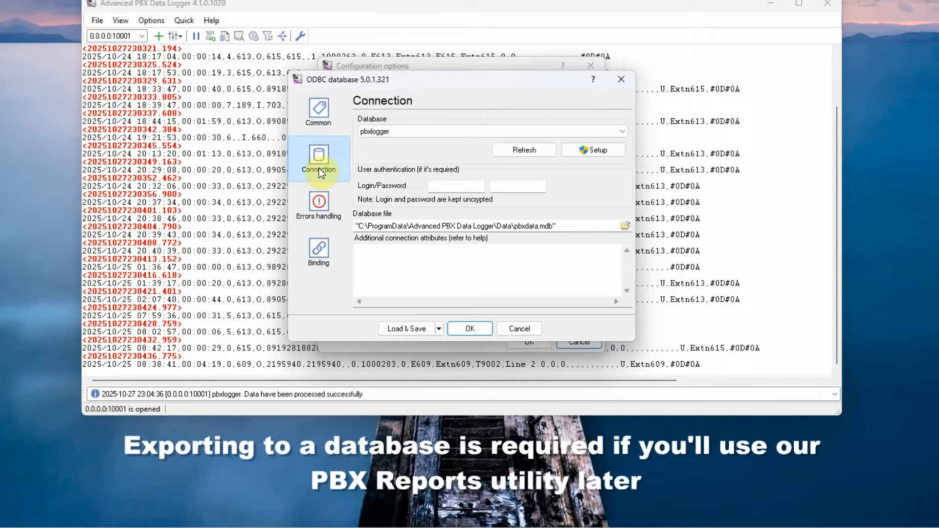
Review the ODBC module's database error handling choices and the list of parser items bound to the PBXDATA table.
{"action": "left_click", "coordinate": [323, 195]}
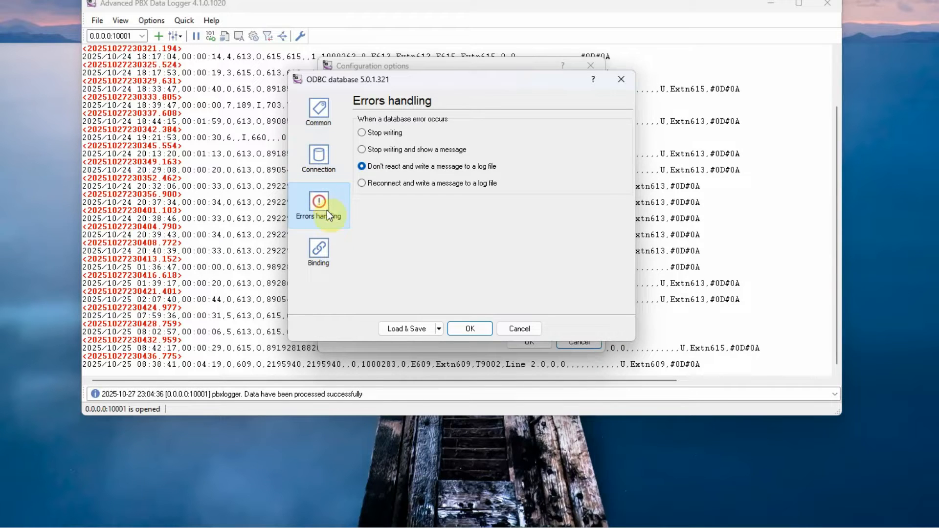
{"action": "left_click", "coordinate": [329, 242]}
{"action": "left_click_drag", "start_coordinate": [627, 266], "coordinate": [623, 151]}
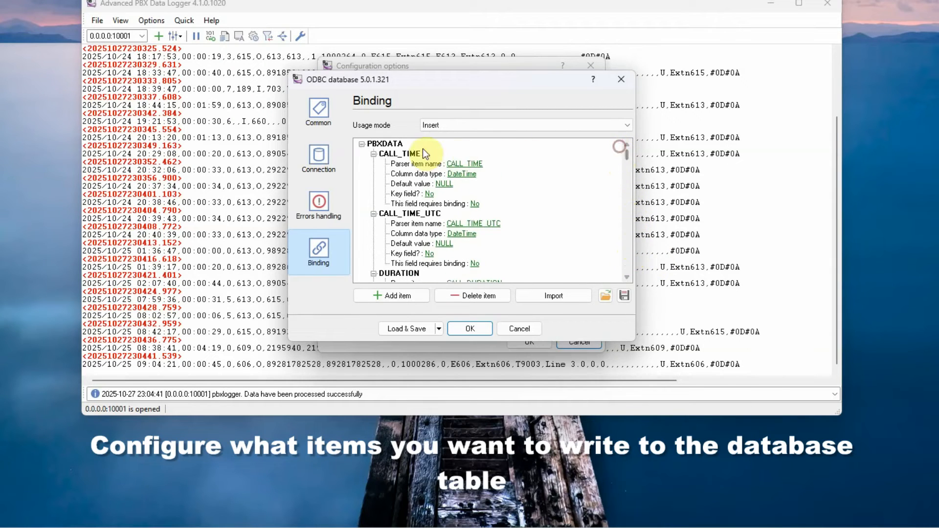
Inspect the column data type and parser item choices for the CALL_TIME field, and leave the ODBC setup without saving.
{"action": "left_click", "coordinate": [409, 153]}
{"action": "left_click", "coordinate": [468, 174]}
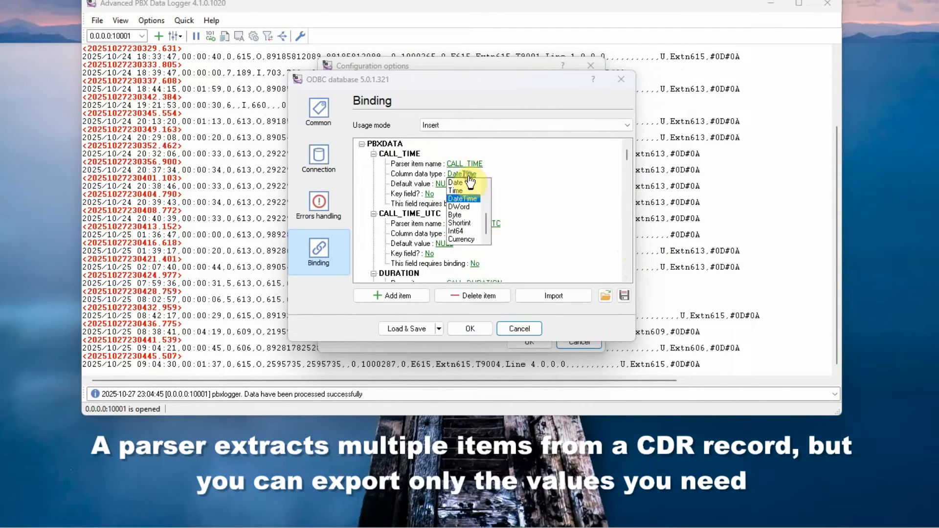
{"action": "left_click", "coordinate": [464, 167]}
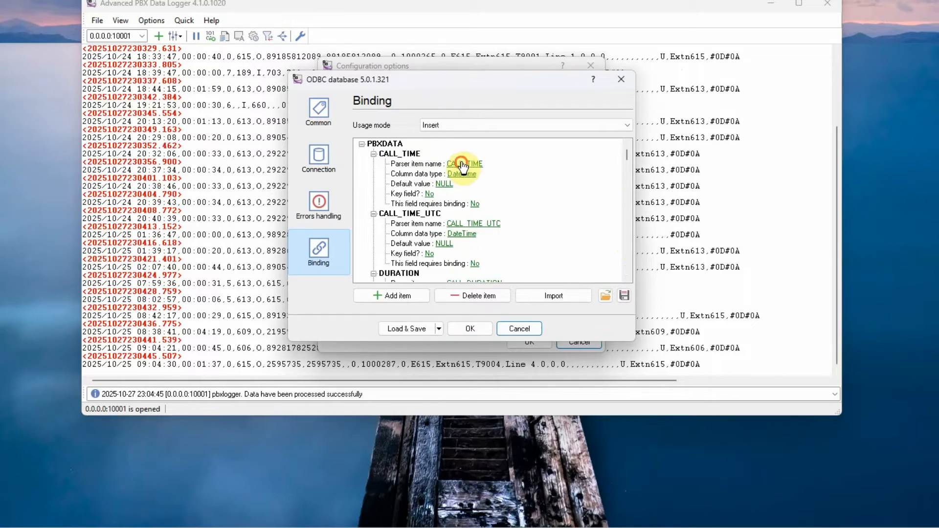
{"action": "left_click", "coordinate": [459, 163]}
{"action": "left_click", "coordinate": [486, 233]}
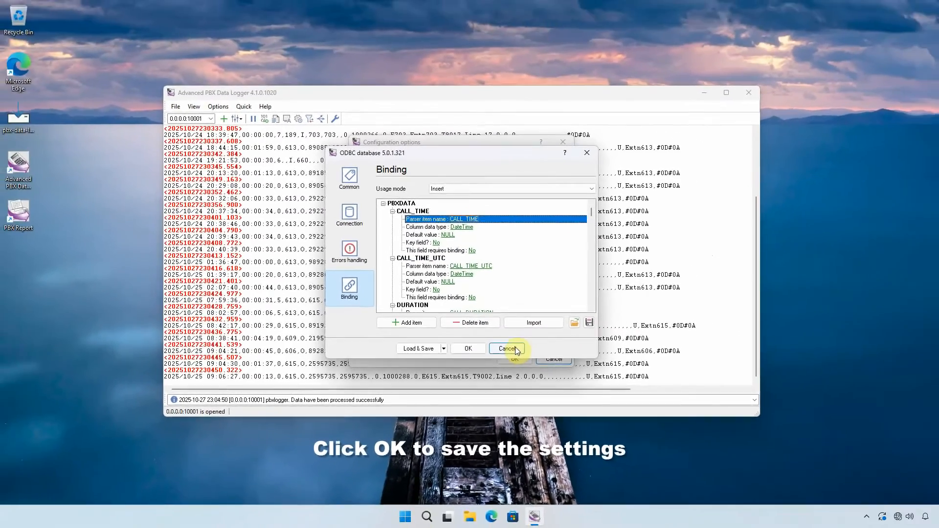
{"action": "left_click", "coordinate": [515, 349]}
Open the Local database export module's setup and set the local database type to Text files (fixed or delimited types).
{"action": "left_click", "coordinate": [442, 235]}
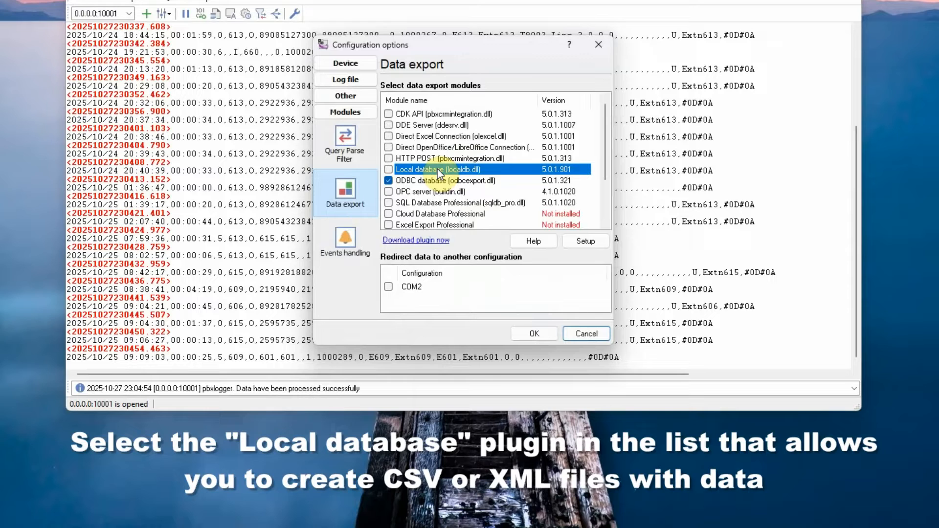
{"action": "left_click", "coordinate": [580, 242]}
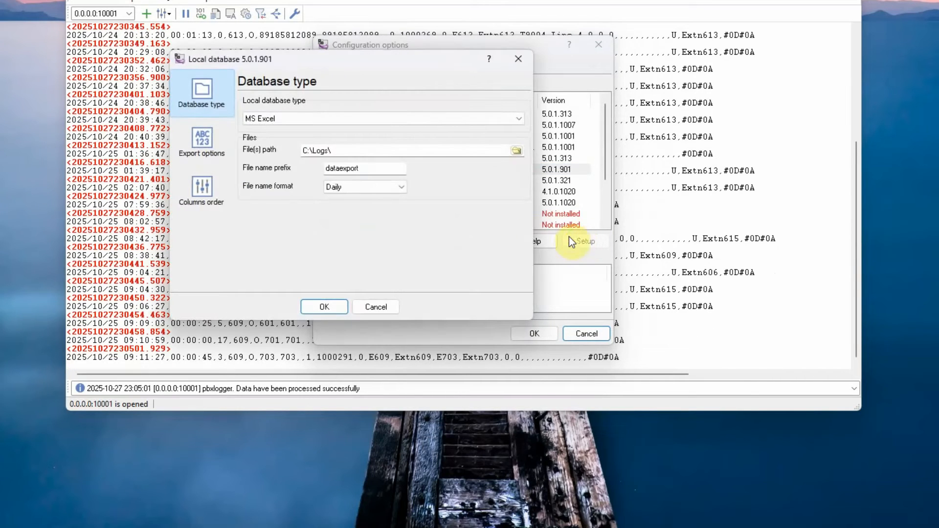
{"action": "left_click", "coordinate": [377, 118]}
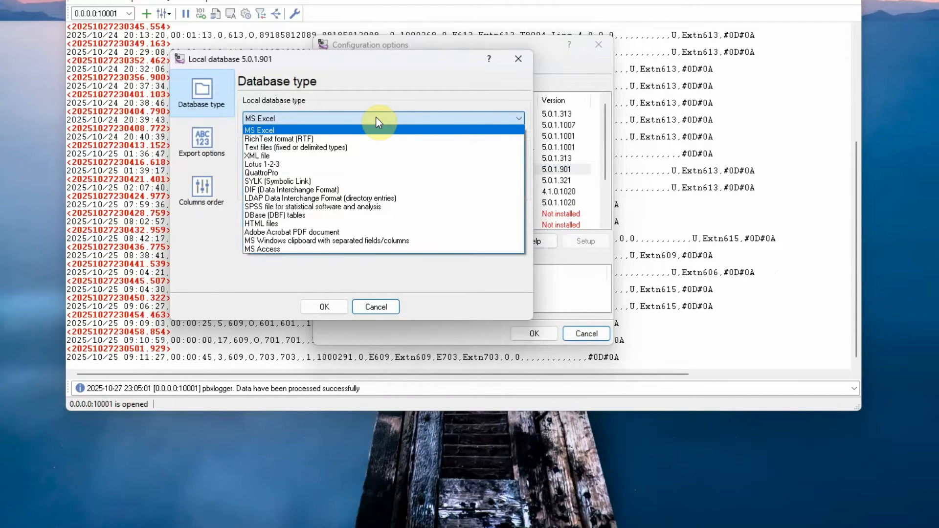
{"action": "left_click", "coordinate": [272, 147]}
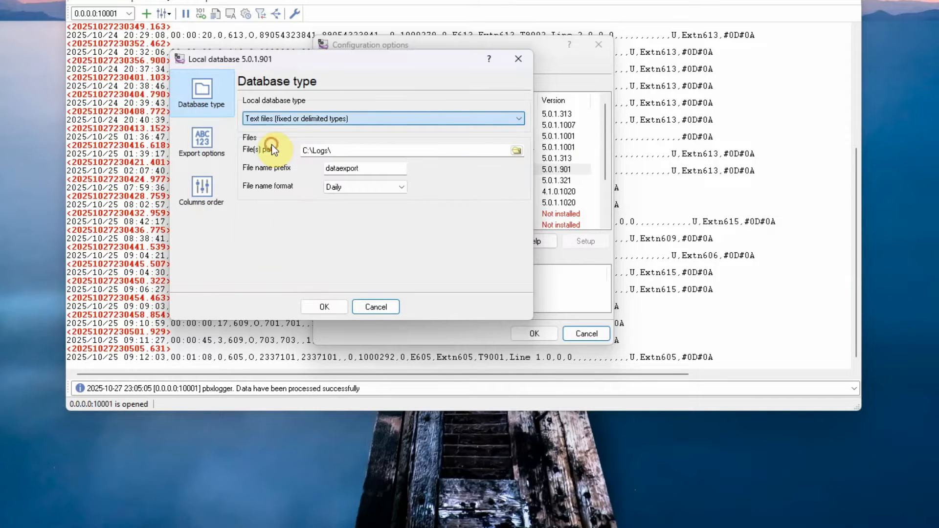
Review the Local database module's export options and columns order, and save its settings.
{"action": "left_click", "coordinate": [201, 131]}
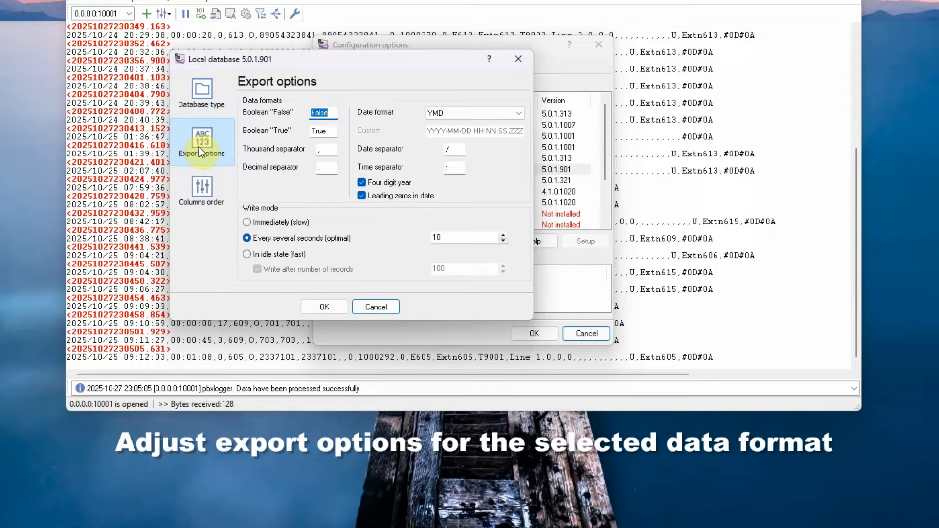
{"action": "left_click", "coordinate": [200, 188]}
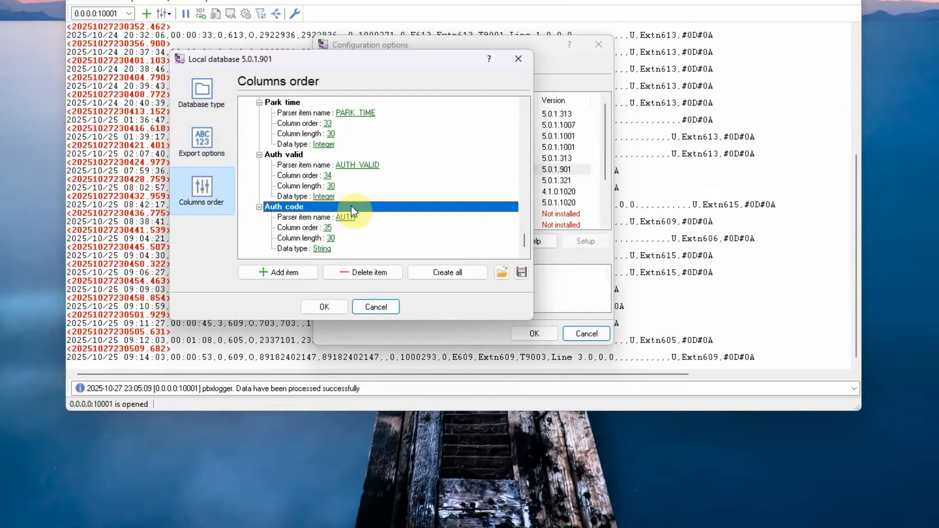
{"action": "left_click_drag", "start_coordinate": [521, 243], "coordinate": [524, 102]}
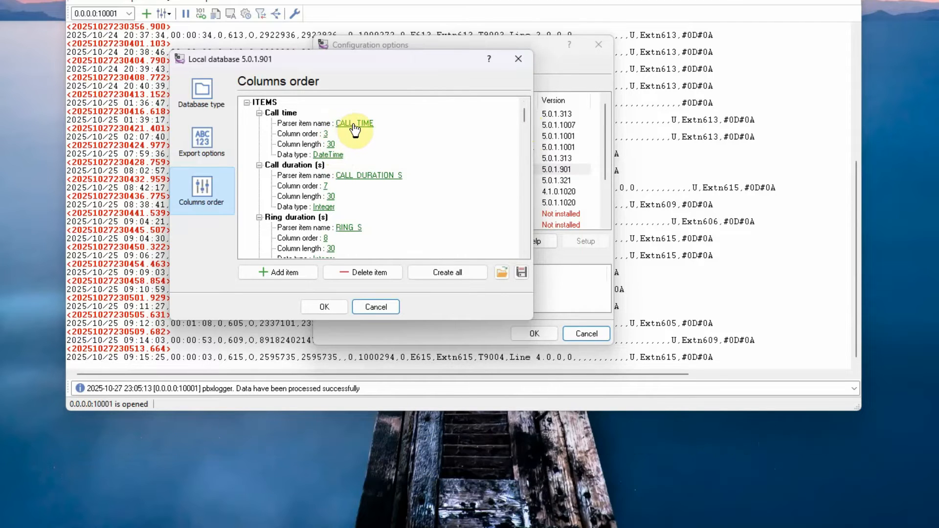
{"action": "left_click", "coordinate": [330, 301]}
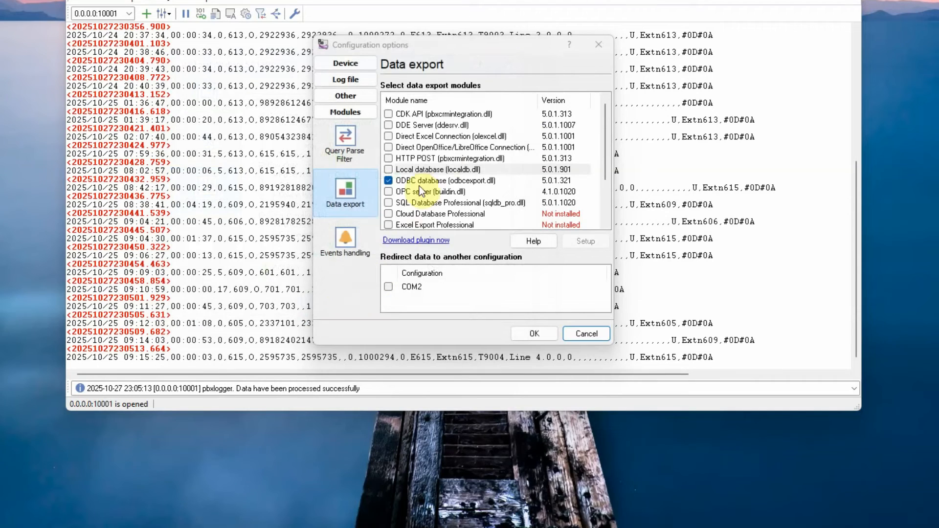
Open the Direct Excel Connection module's setup and review its Excel connection, workbook, worksheet, data format and binding settings.
{"action": "left_click", "coordinate": [422, 138]}
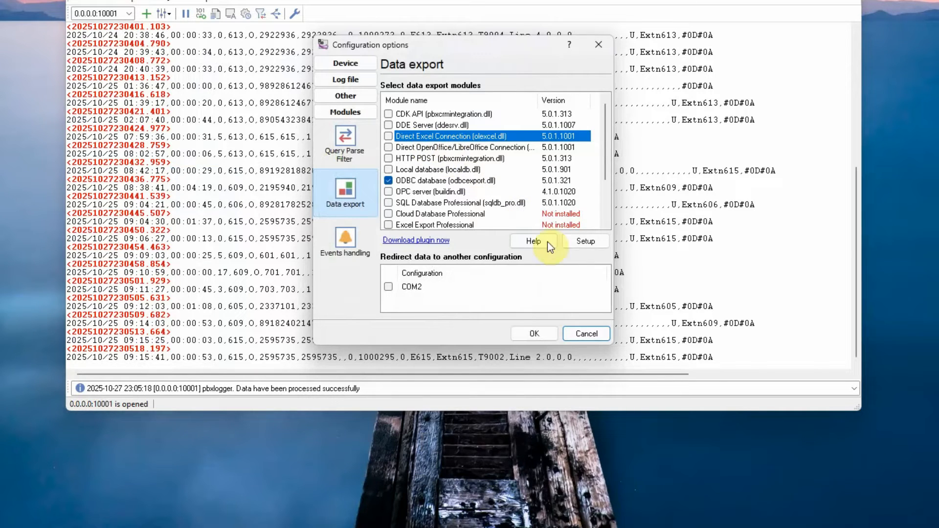
{"action": "left_click", "coordinate": [586, 243]}
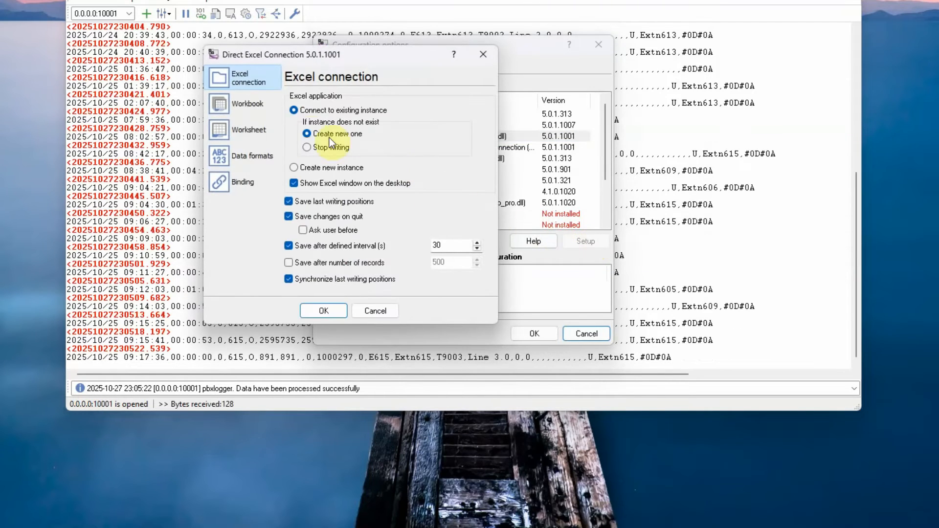
{"action": "left_click", "coordinate": [261, 106]}
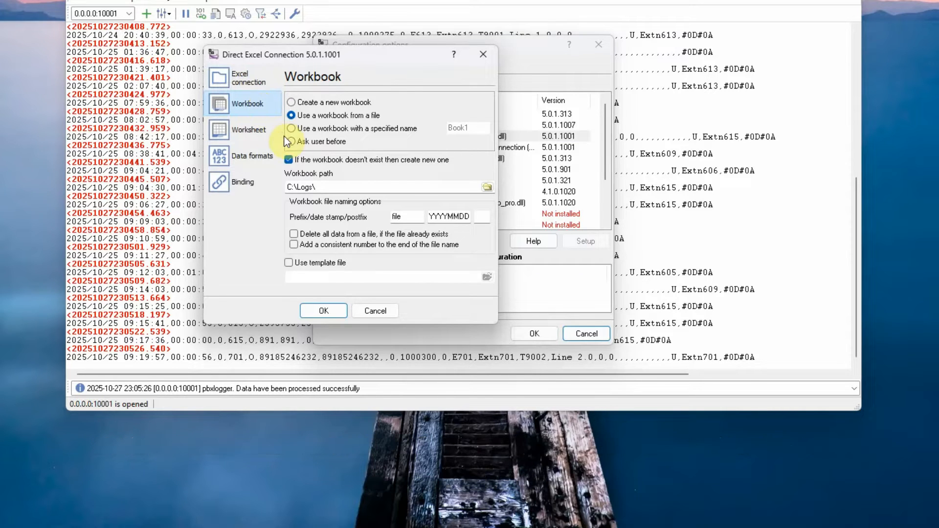
{"action": "left_click", "coordinate": [241, 131]}
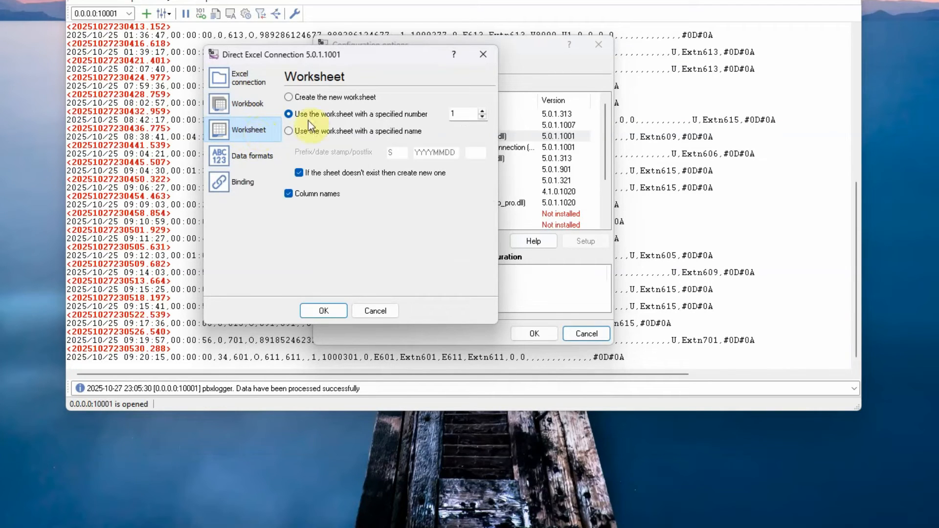
{"action": "left_click", "coordinate": [260, 155]}
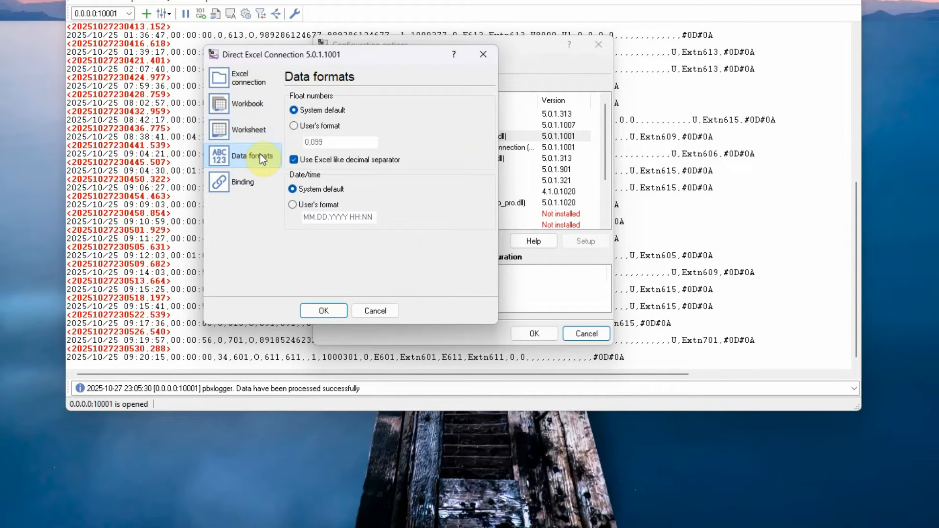
{"action": "left_click", "coordinate": [257, 185]}
{"action": "left_click_drag", "start_coordinate": [484, 244], "coordinate": [494, 103]}
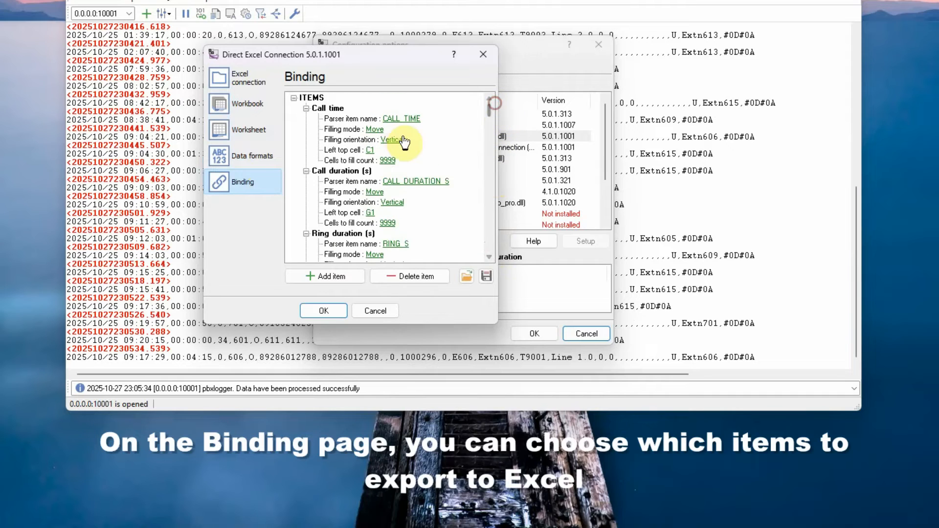
Set the Left top cell of the Call time item to A1 in the Excel binding and save the module's settings.
{"action": "left_click", "coordinate": [371, 149]}
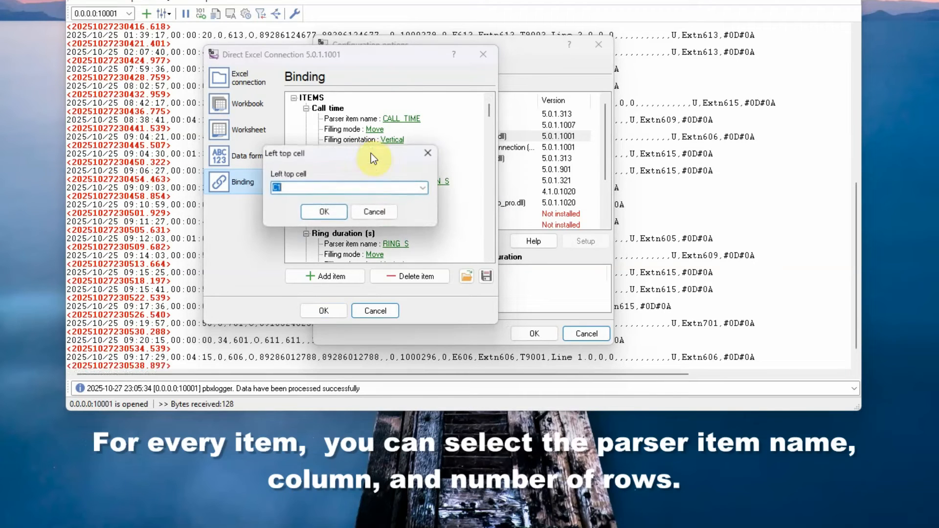
{"action": "left_click", "coordinate": [334, 187]}
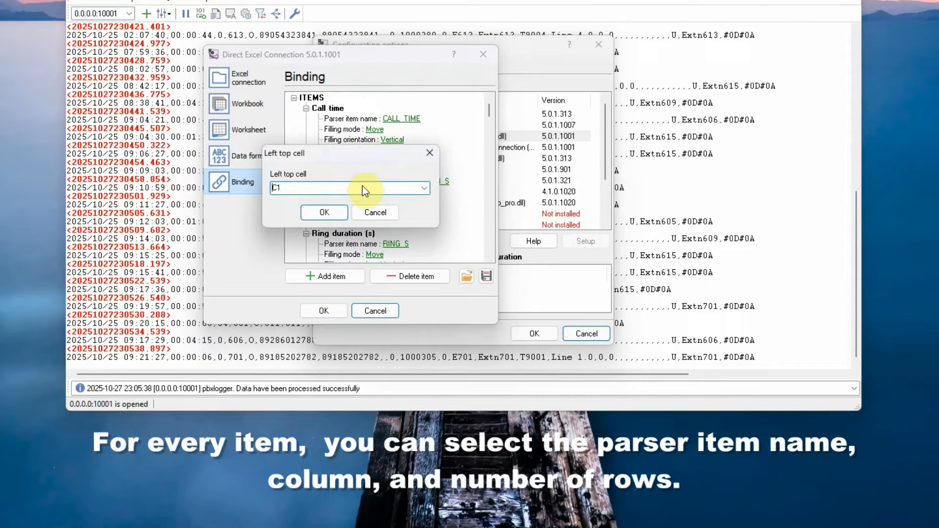
{"action": "key", "text": "BackSpace"}
{"action": "key", "text": "BackSpace"}
{"action": "type", "text": "A1"}
{"action": "left_click", "coordinate": [341, 215]}
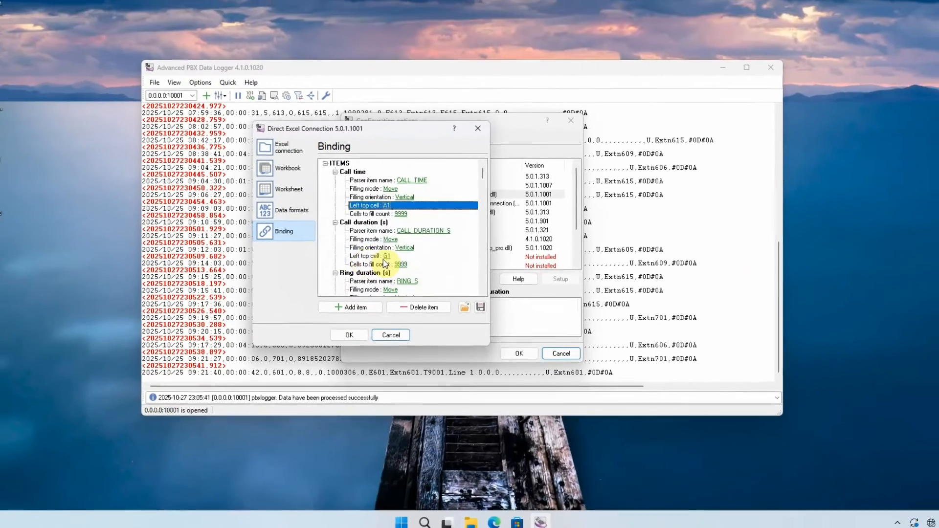
{"action": "left_click", "coordinate": [366, 342]}
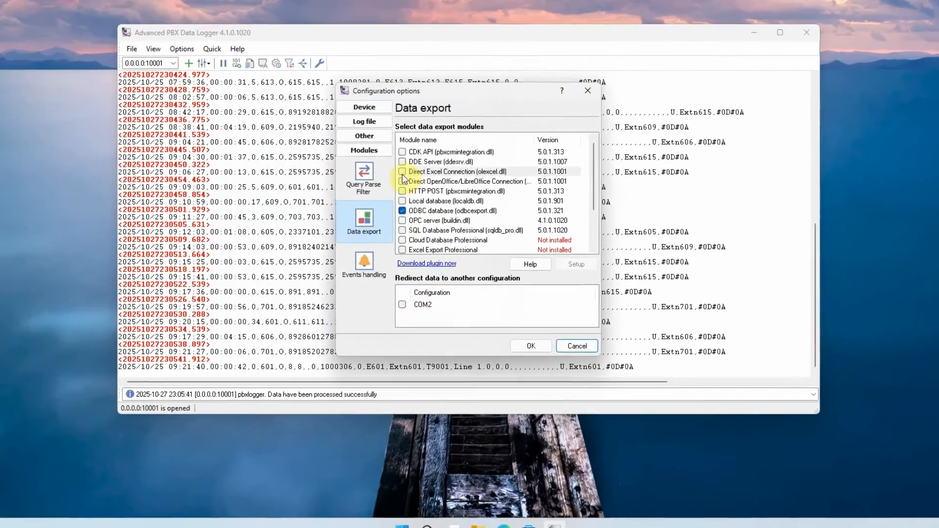
Try enabling the Direct Excel Connection export module, disable it again, and save the configuration options.
{"action": "left_click", "coordinate": [405, 205]}
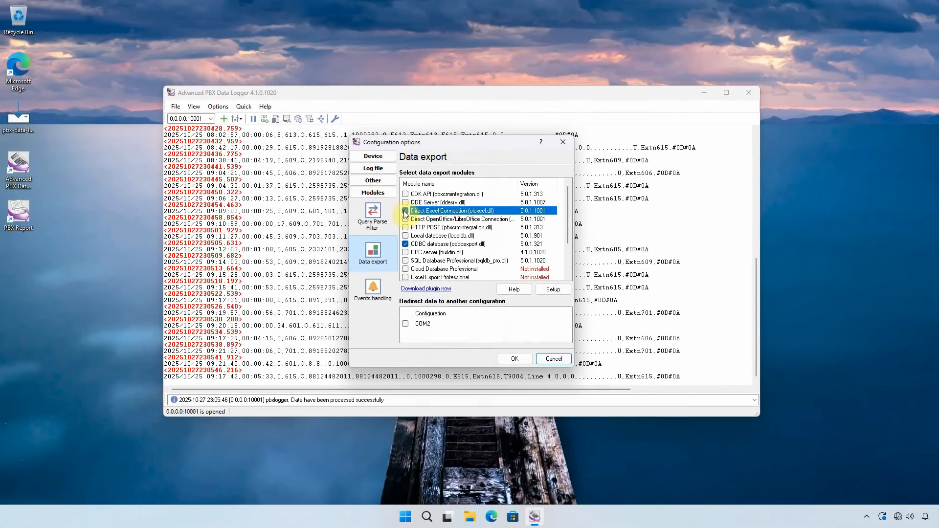
{"action": "left_click", "coordinate": [406, 210]}
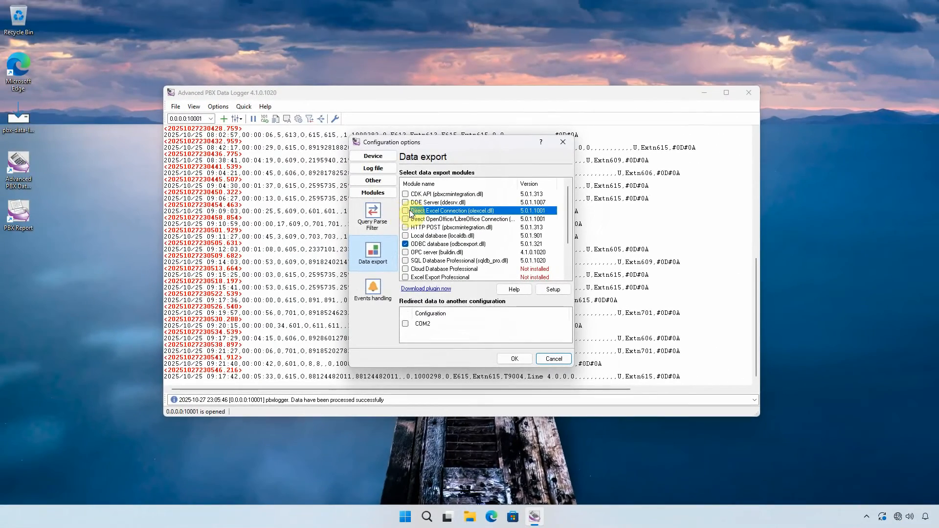
{"action": "left_click", "coordinate": [521, 363]}
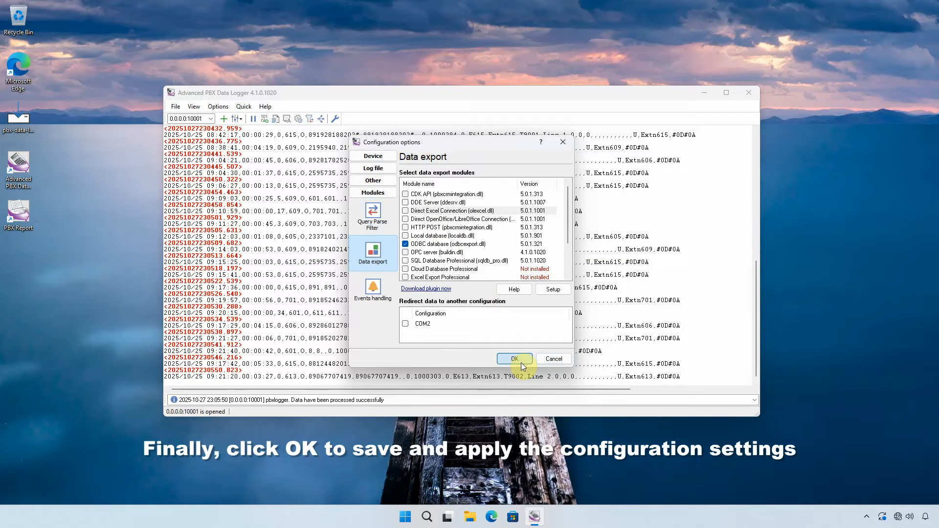
{"action": "left_click", "coordinate": [521, 363]}
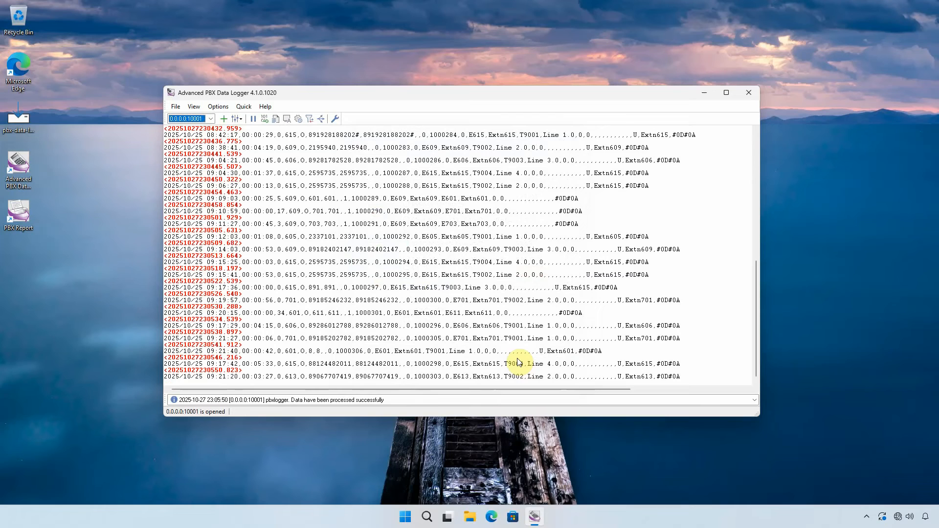
Examine the list of created configurations and the commands available for managing them.
{"action": "left_click", "coordinate": [223, 108]}
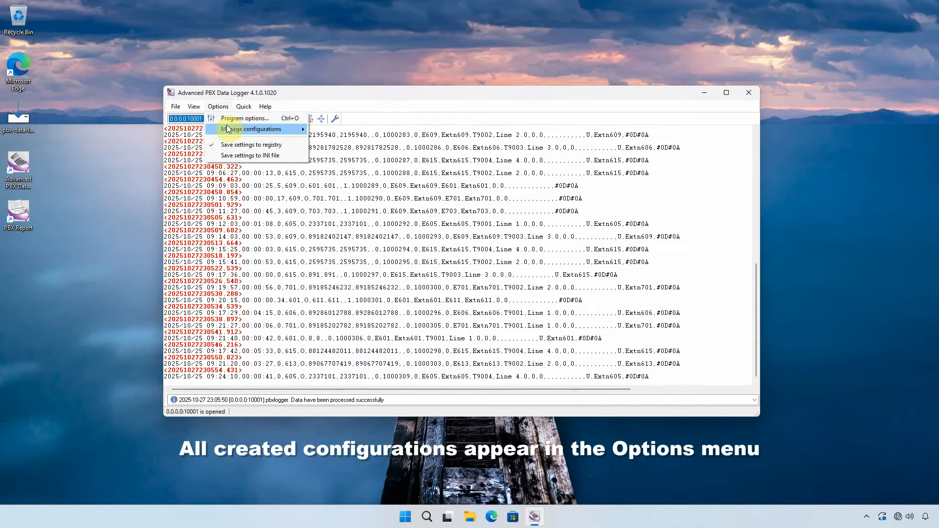
{"action": "mouse_move", "coordinate": [227, 125]}
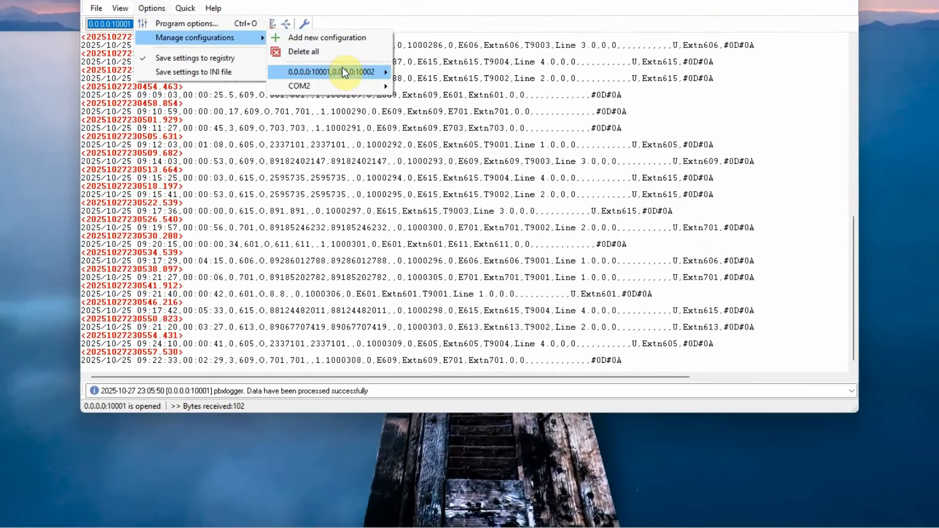
{"action": "mouse_move", "coordinate": [396, 104]}
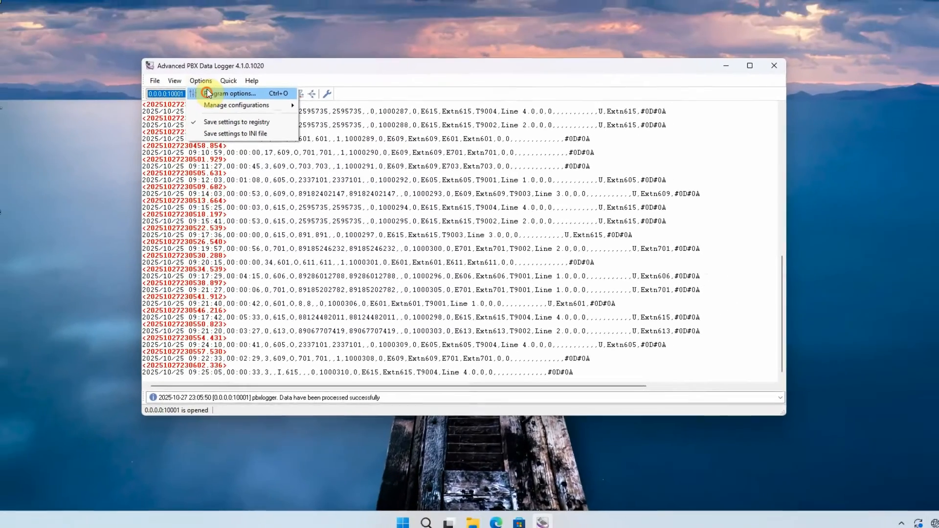
Review the program's window view options and preview the Unix syslog and Custom date/time stamp formats, keeping Default.
{"action": "left_click", "coordinate": [160, 22]}
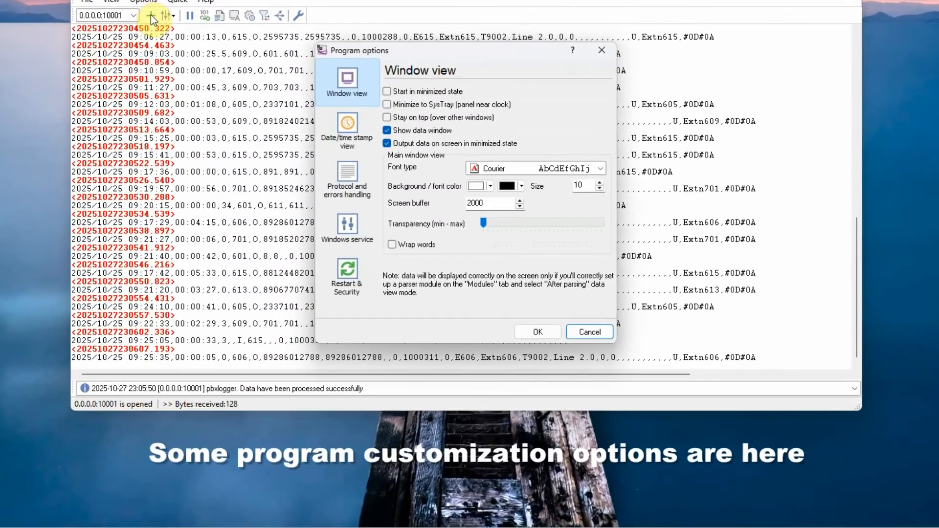
{"action": "left_click", "coordinate": [347, 124]}
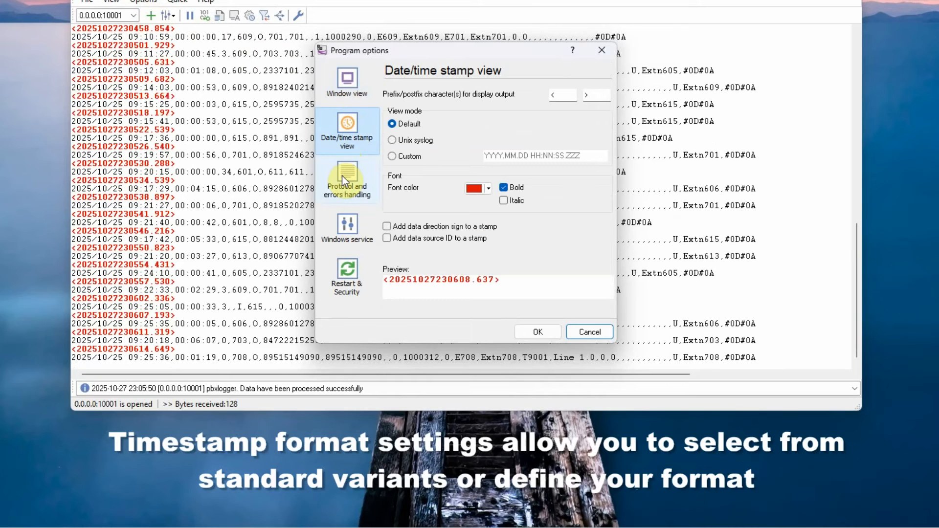
{"action": "left_click", "coordinate": [412, 141]}
{"action": "left_click", "coordinate": [409, 154]}
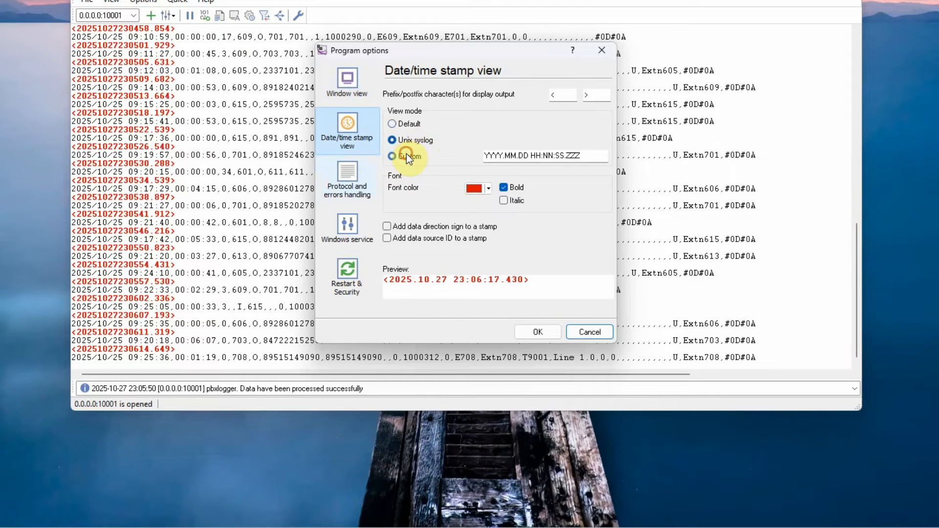
{"action": "left_click", "coordinate": [401, 124]}
Enable file output for warnings under Program messages in the protocol and errors handling options, and view the Windows service settings.
{"action": "left_click", "coordinate": [362, 166]}
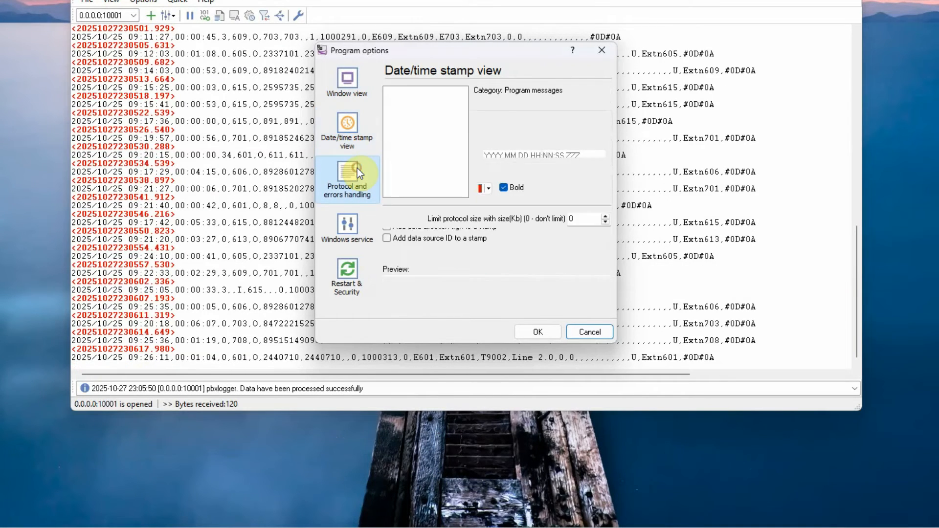
{"action": "left_click", "coordinate": [554, 153]}
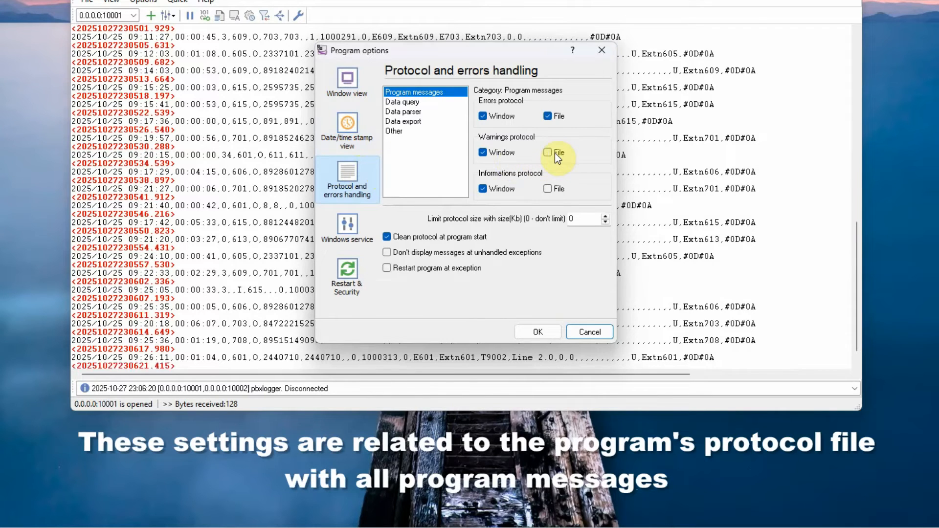
{"action": "left_click", "coordinate": [403, 102]}
{"action": "left_click", "coordinate": [407, 110]}
{"action": "left_click", "coordinate": [406, 93]}
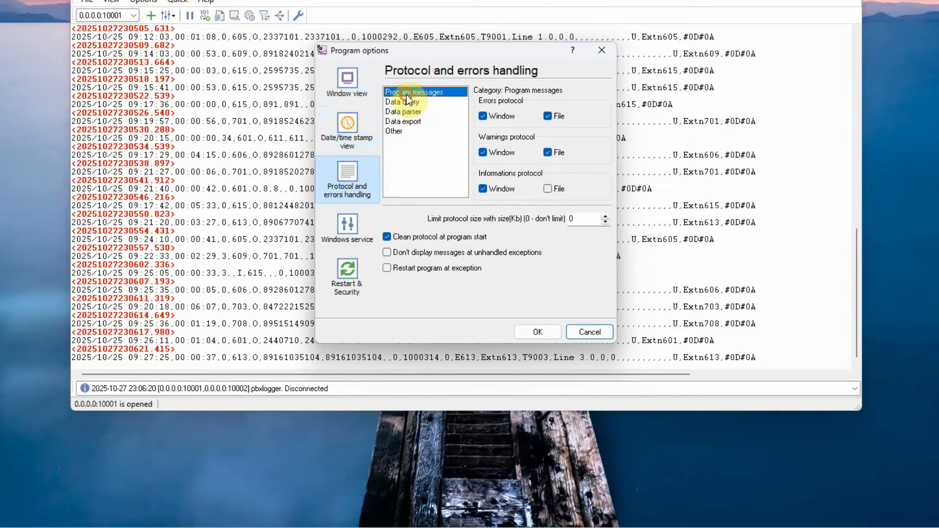
{"action": "left_click", "coordinate": [347, 219]}
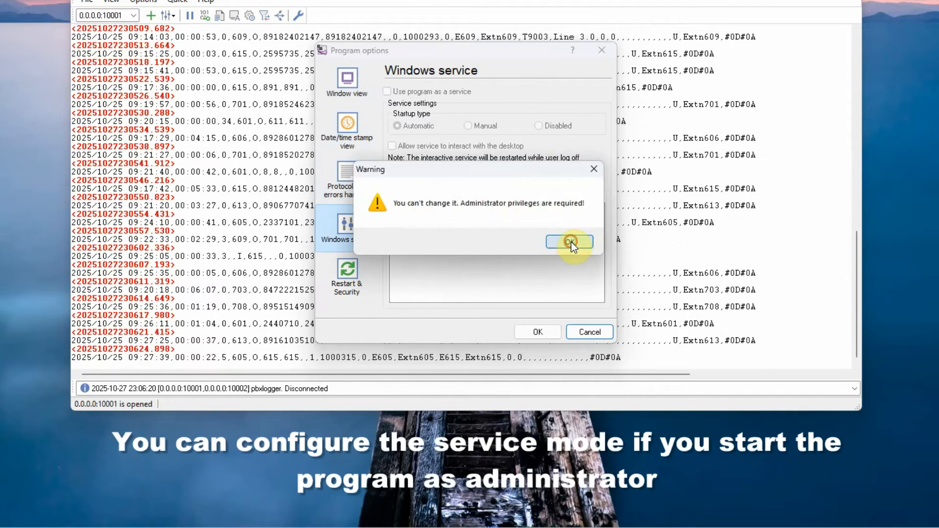
{"action": "left_click", "coordinate": [571, 242]}
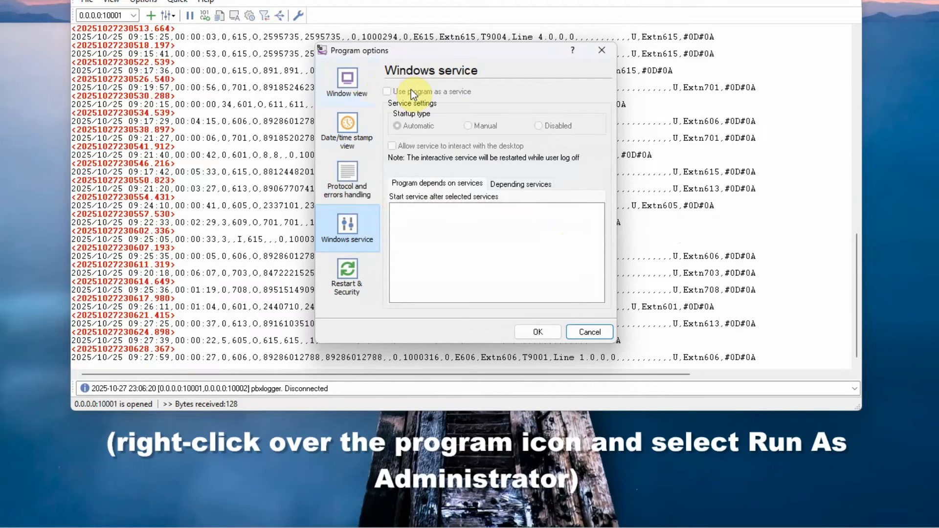
Enable password protection, add Exit program to the protected operations, remove Restore from backup, and save the program options.
{"action": "left_click", "coordinate": [350, 269]}
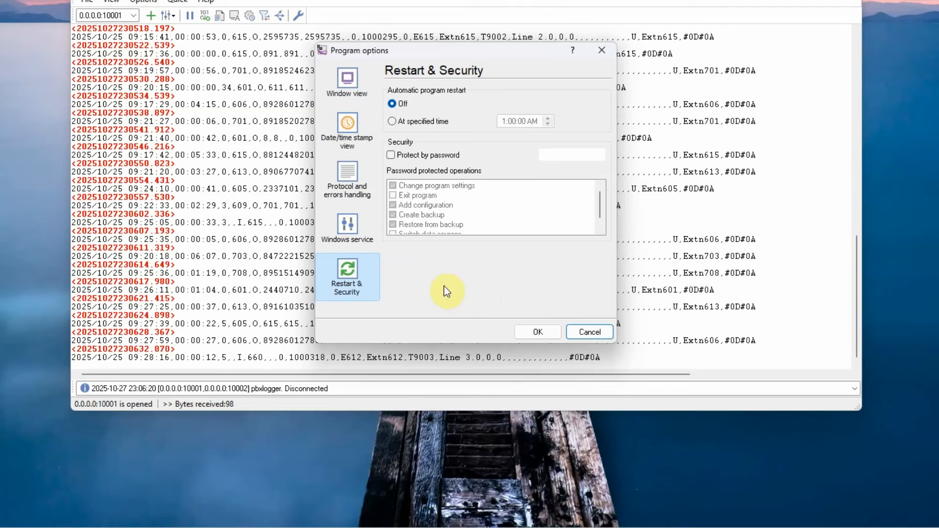
{"action": "left_click", "coordinate": [406, 153]}
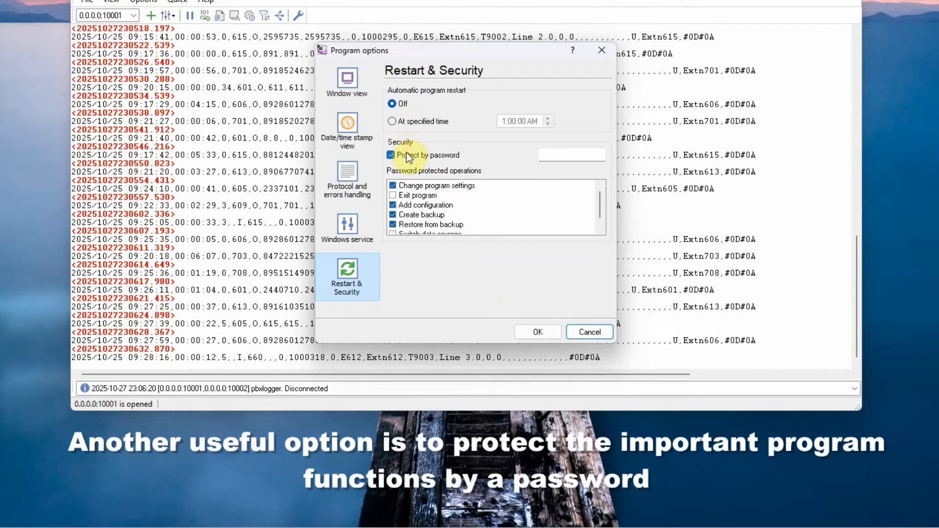
{"action": "left_click", "coordinate": [393, 196]}
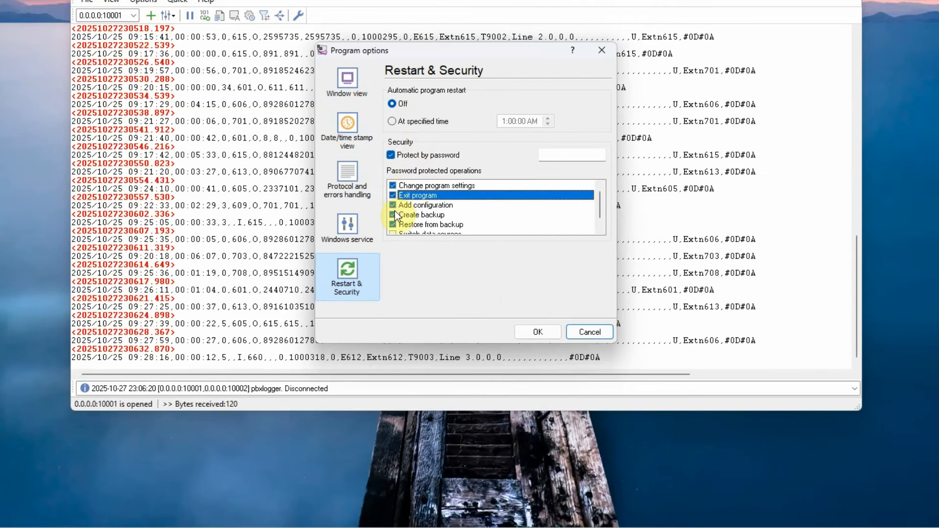
{"action": "left_click", "coordinate": [394, 206]}
{"action": "left_click", "coordinate": [394, 216]}
{"action": "left_click", "coordinate": [393, 225]}
{"action": "left_click", "coordinate": [393, 215]}
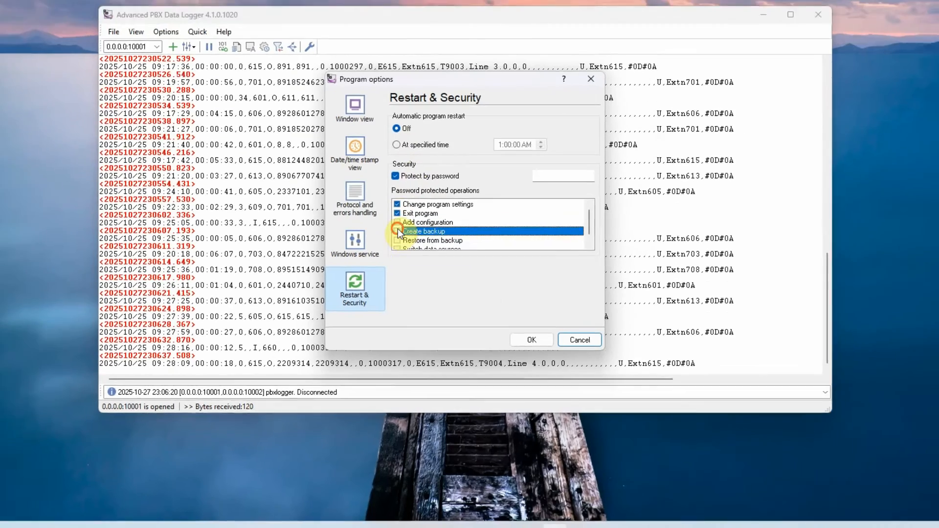
{"action": "left_click", "coordinate": [393, 206]}
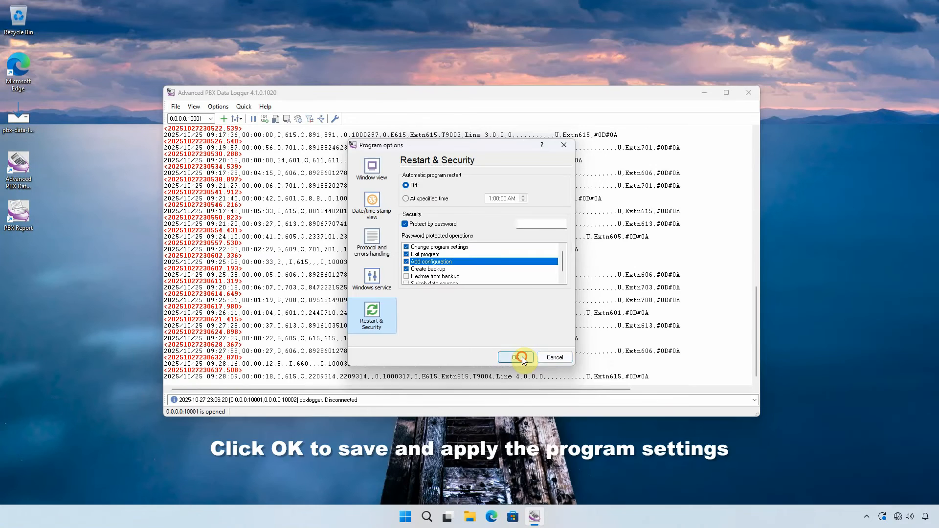
{"action": "left_click", "coordinate": [522, 359]}
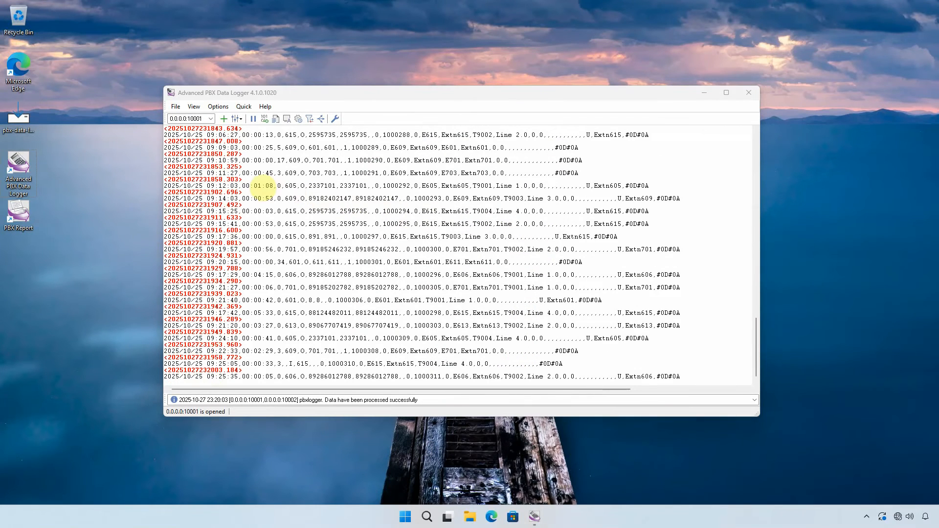
Clear the logged data from the main window and set the configuration's Data view output type to Display parsed values.
{"action": "right_click", "coordinate": [328, 218]}
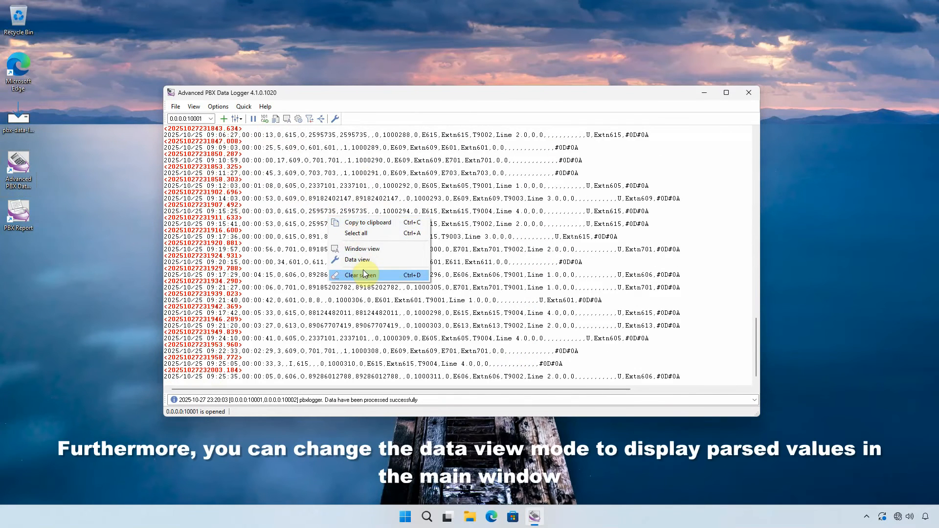
{"action": "left_click", "coordinate": [359, 274]}
{"action": "right_click", "coordinate": [330, 208]}
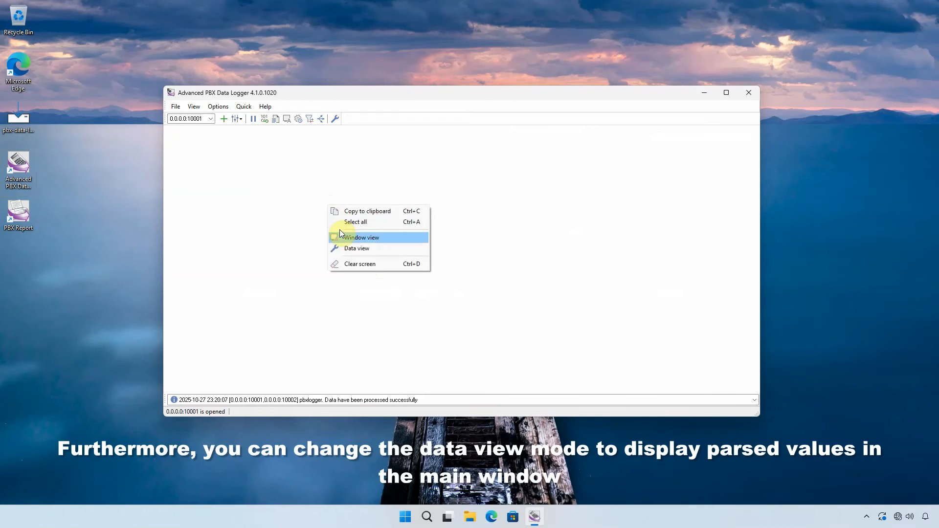
{"action": "left_click", "coordinate": [352, 248]}
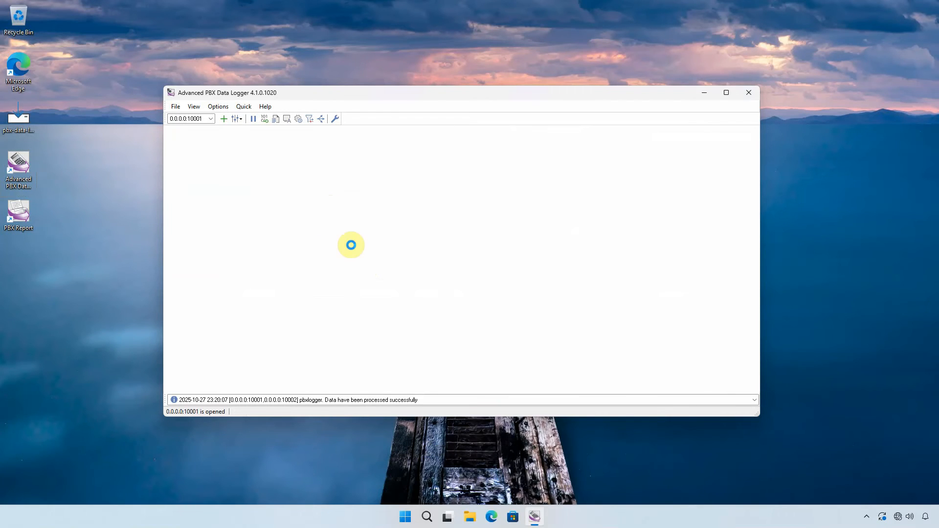
{"action": "left_click", "coordinate": [423, 193]}
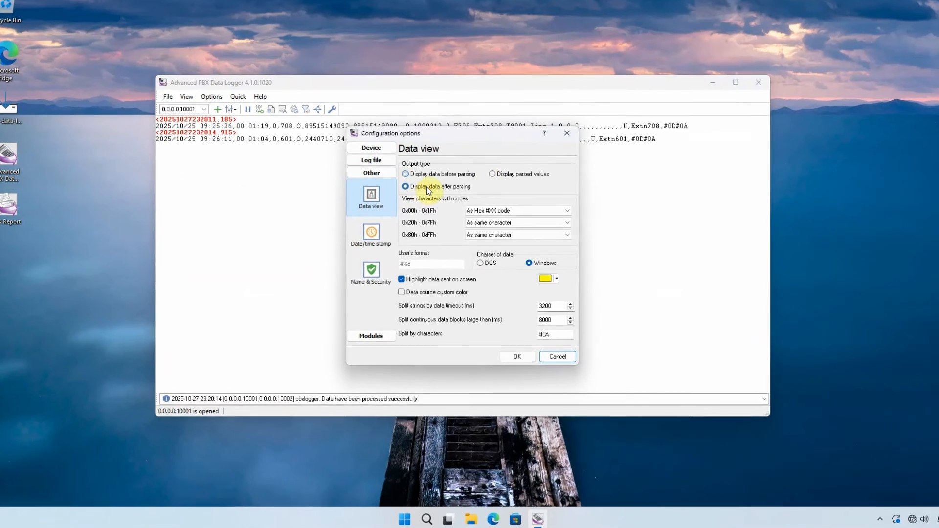
{"action": "left_click", "coordinate": [506, 182]}
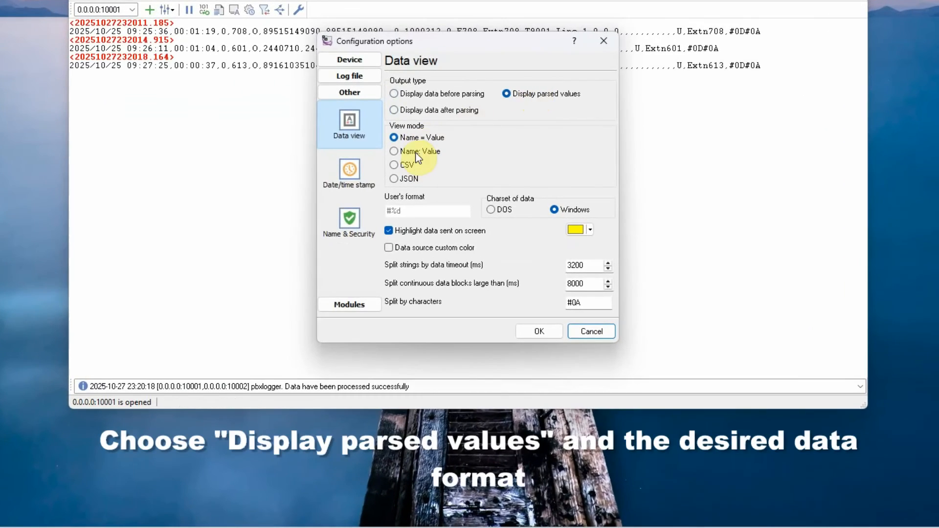
Try the Name: Value, CSV and JSON view modes, choose Name = Value, and save the configuration options.
{"action": "left_click", "coordinate": [417, 152]}
{"action": "left_click", "coordinate": [407, 169]}
{"action": "left_click", "coordinate": [410, 179]}
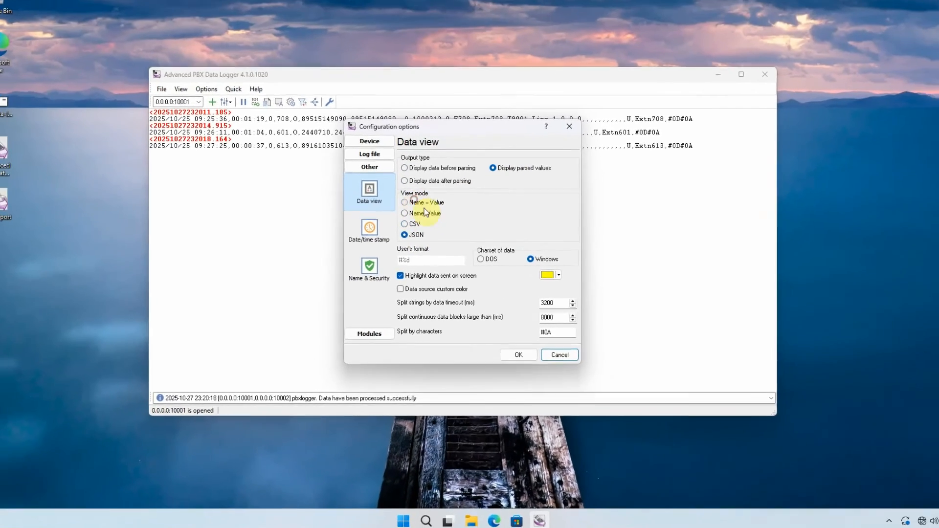
{"action": "left_click", "coordinate": [419, 138]}
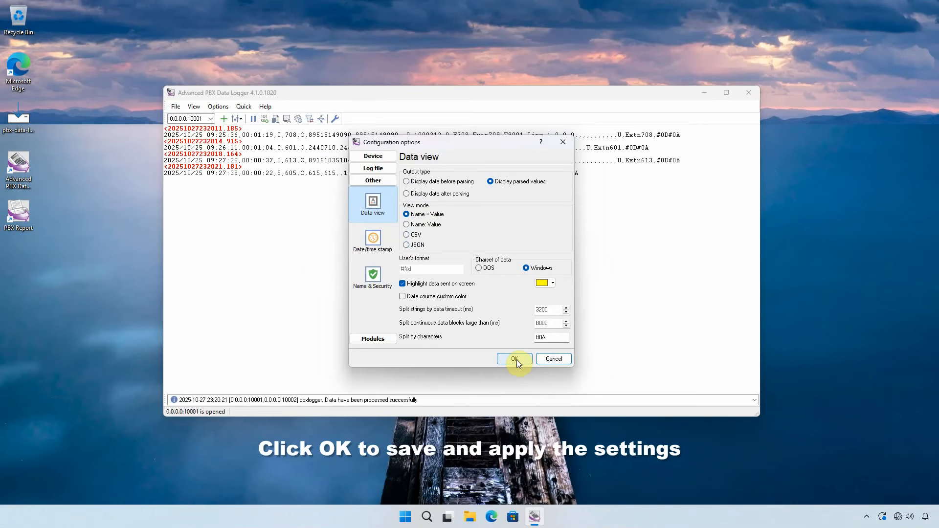
{"action": "left_click", "coordinate": [516, 359]}
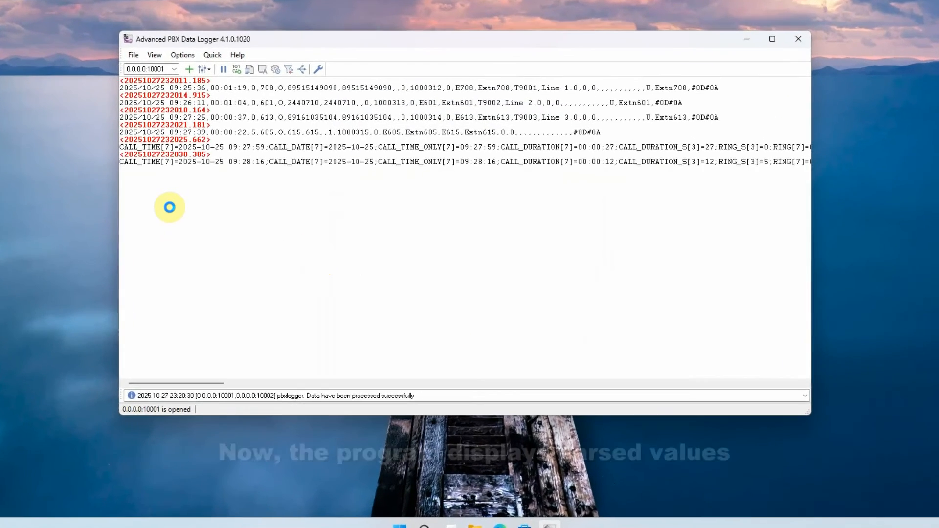
{"action": "left_click_drag", "start_coordinate": [202, 233], "coordinate": [163, 189]}
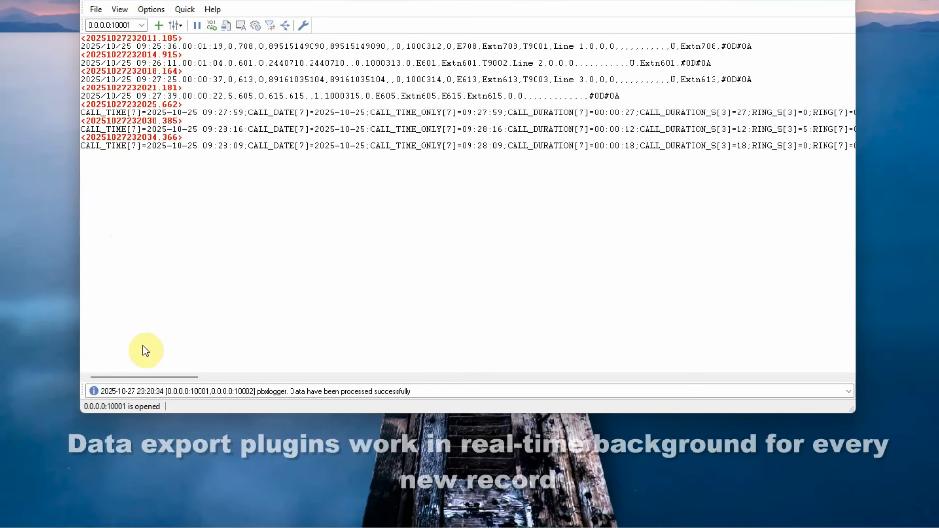
{"action": "left_click", "coordinate": [164, 394]}
{"action": "left_click", "coordinate": [163, 395]}
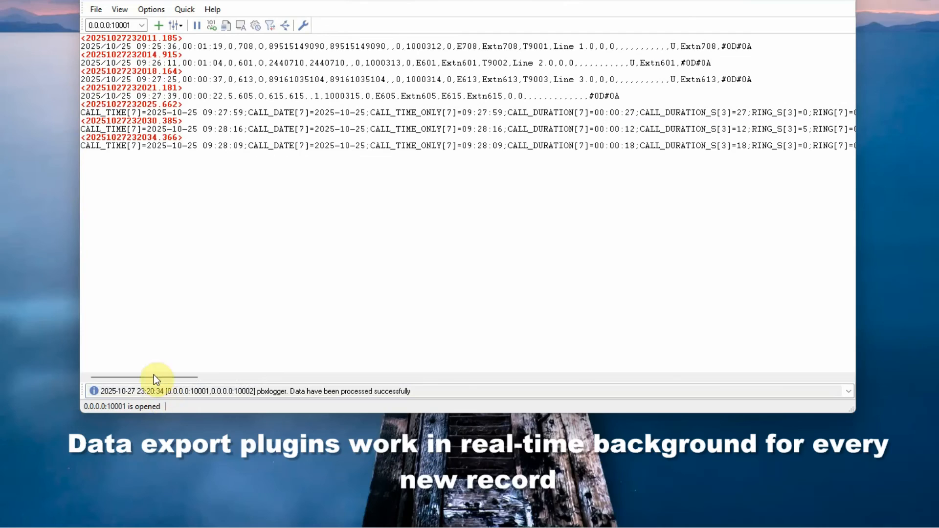